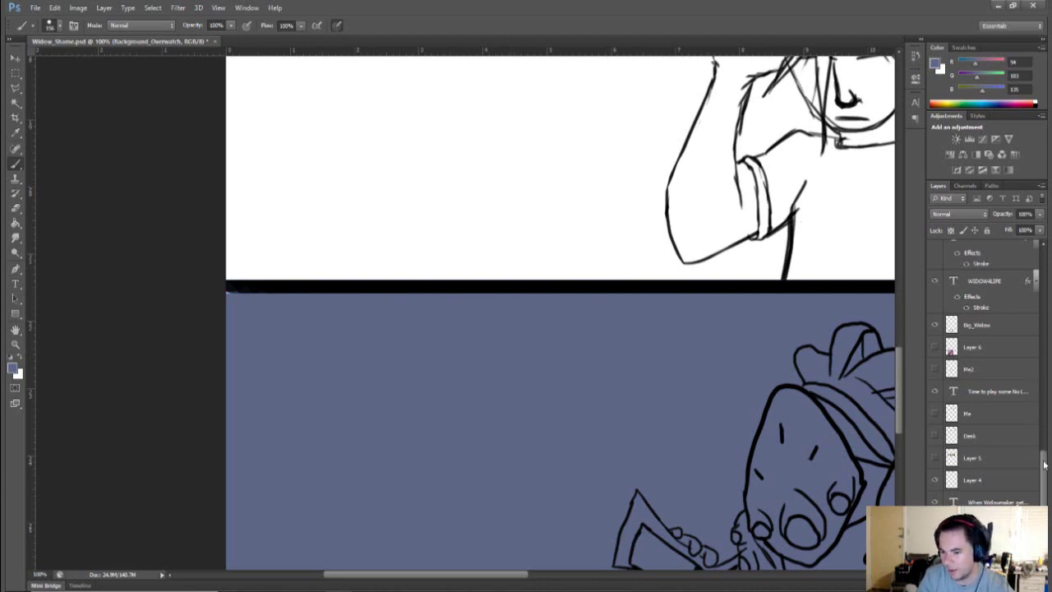
# Step: On Layer 2, stretch the left end of the black divider above the bottom panel past the canvas edge
pyautogui.moveTo(1044, 465); pyautogui.dragTo(1042, 258)
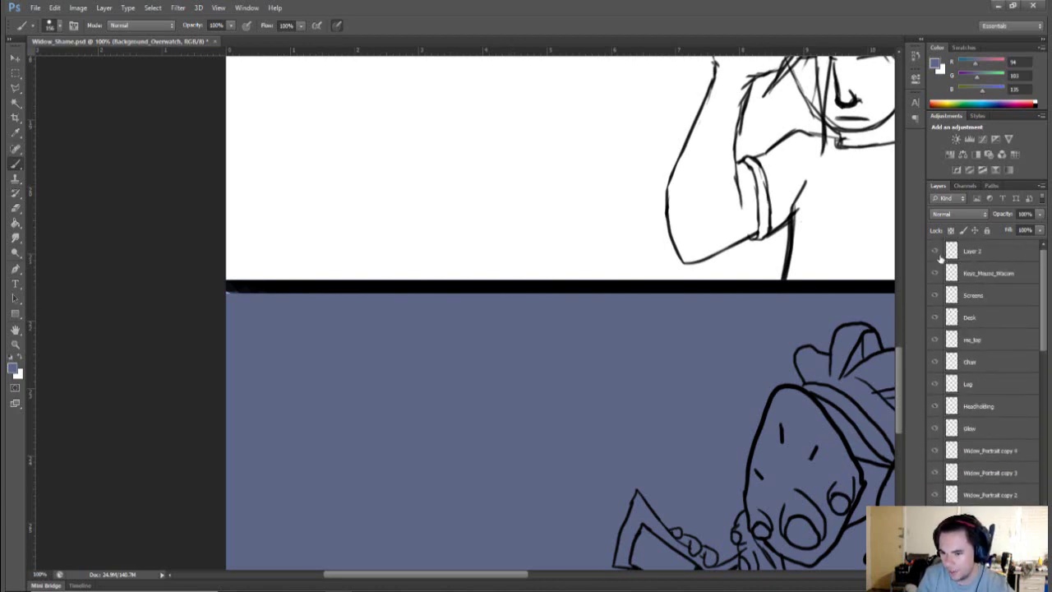
pyautogui.click(951, 253)
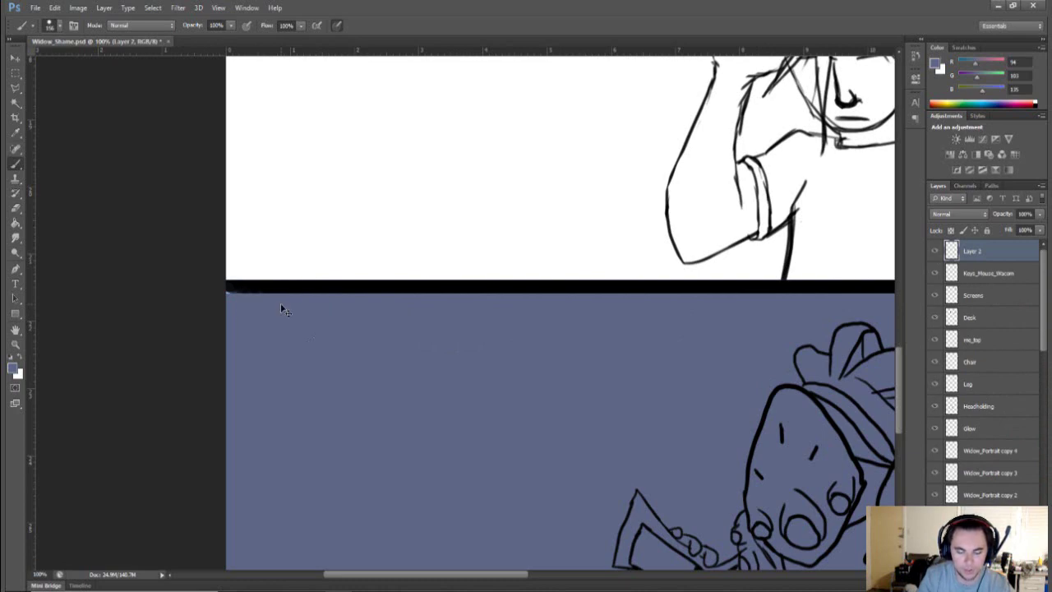
pyautogui.press('m')
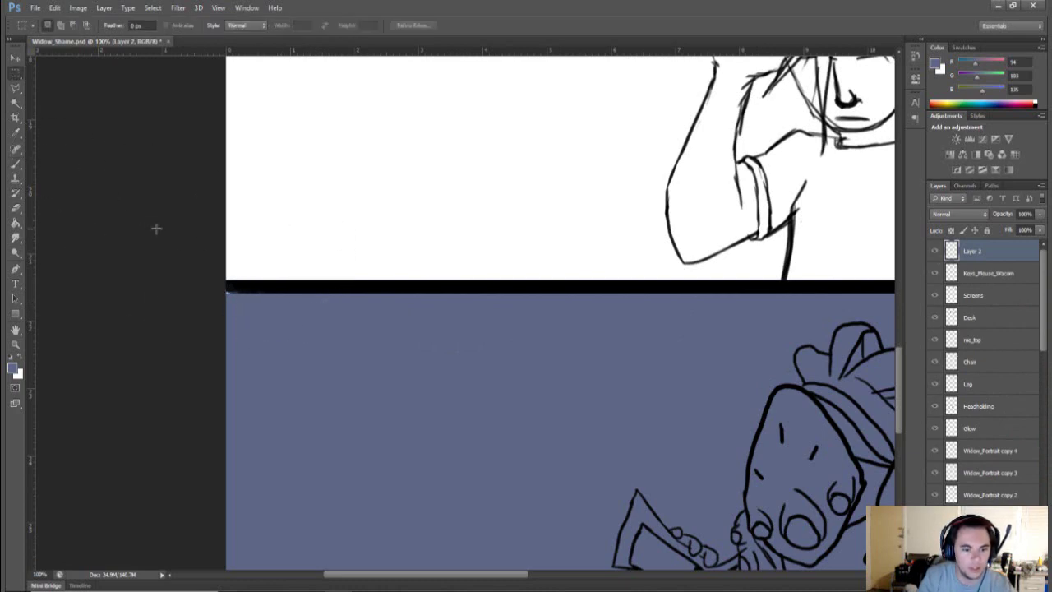
pyautogui.moveTo(156, 229); pyautogui.dragTo(427, 413)
pyautogui.hotkey('ctrl', 't')
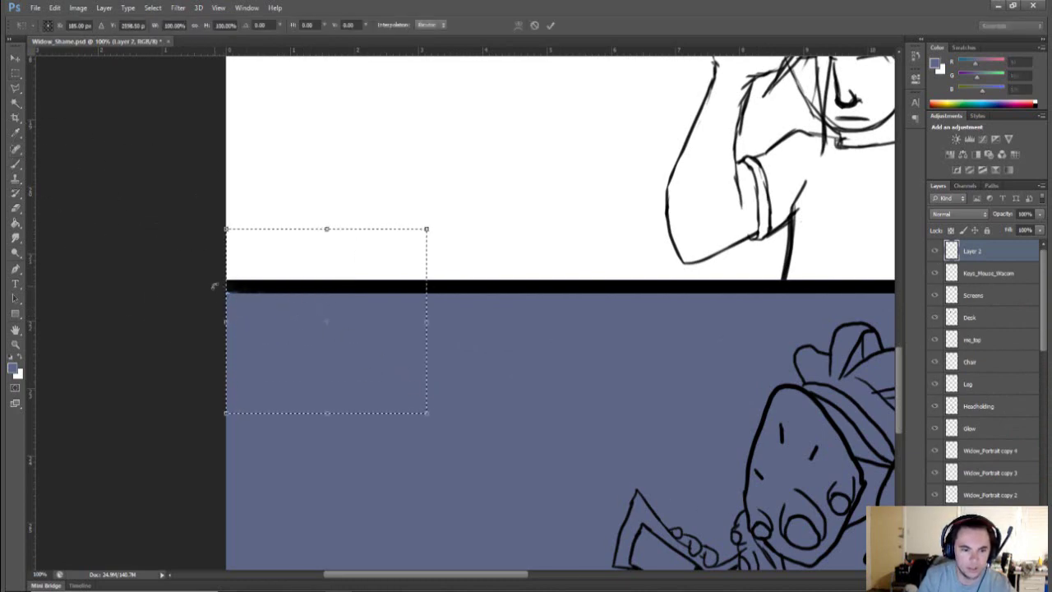
pyautogui.moveTo(225, 321); pyautogui.dragTo(176, 321)
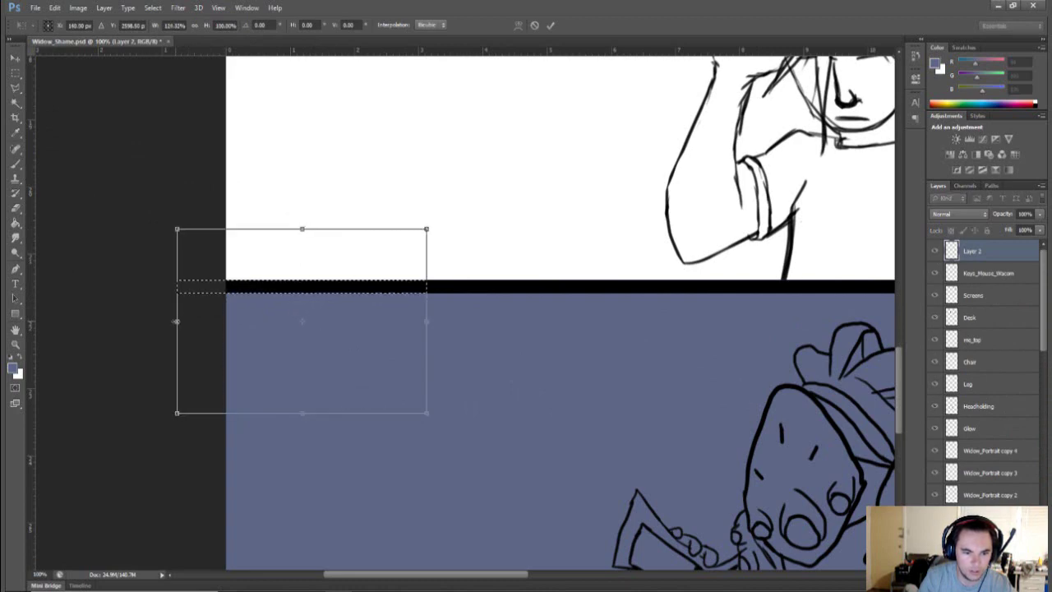
pyautogui.press('Return')
pyautogui.hotkey('ctrl', 'd')
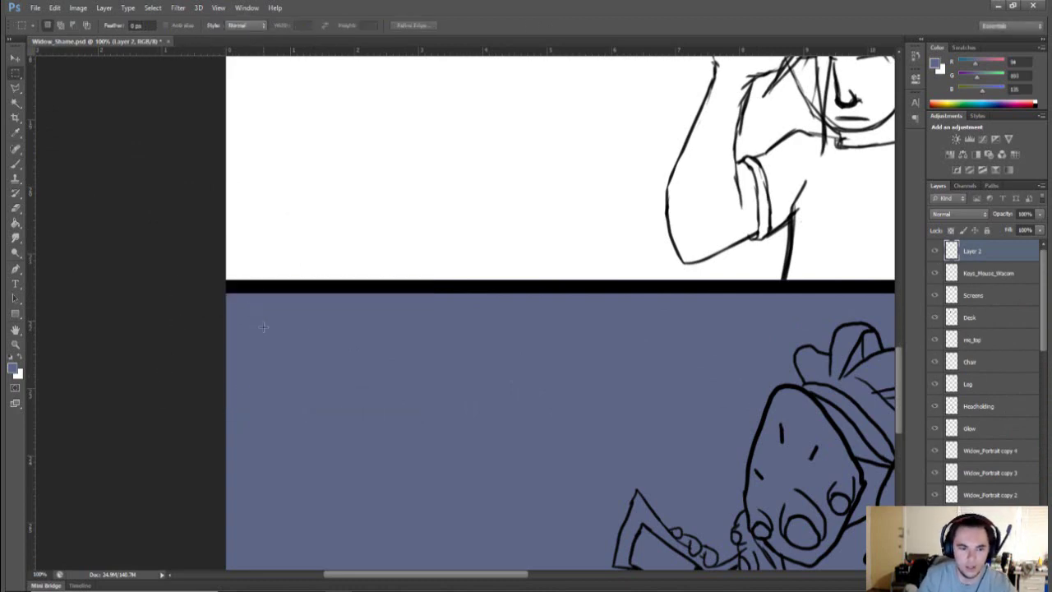
# Step: Fill the player portrait panel with the slate blue foreground colour on the Background_Overwatch layer
pyautogui.hotkey('ctrl', '-')
pyautogui.hotkey('ctrl', '-')
pyautogui.hotkey('ctrl', '-')
pyautogui.hotkey('ctrl', '-')
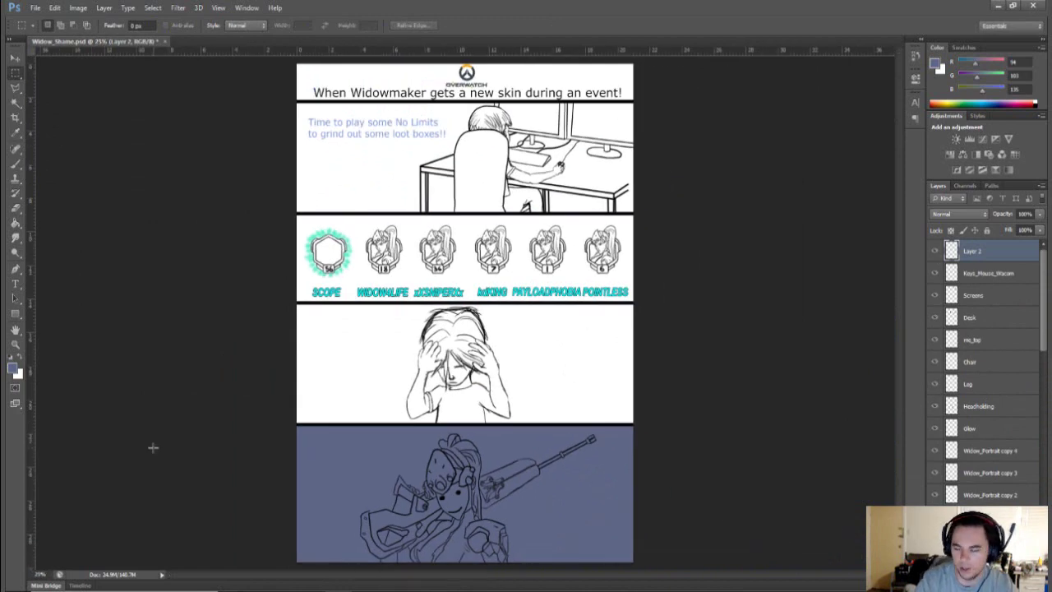
pyautogui.moveTo(1046, 298); pyautogui.dragTo(1046, 516)
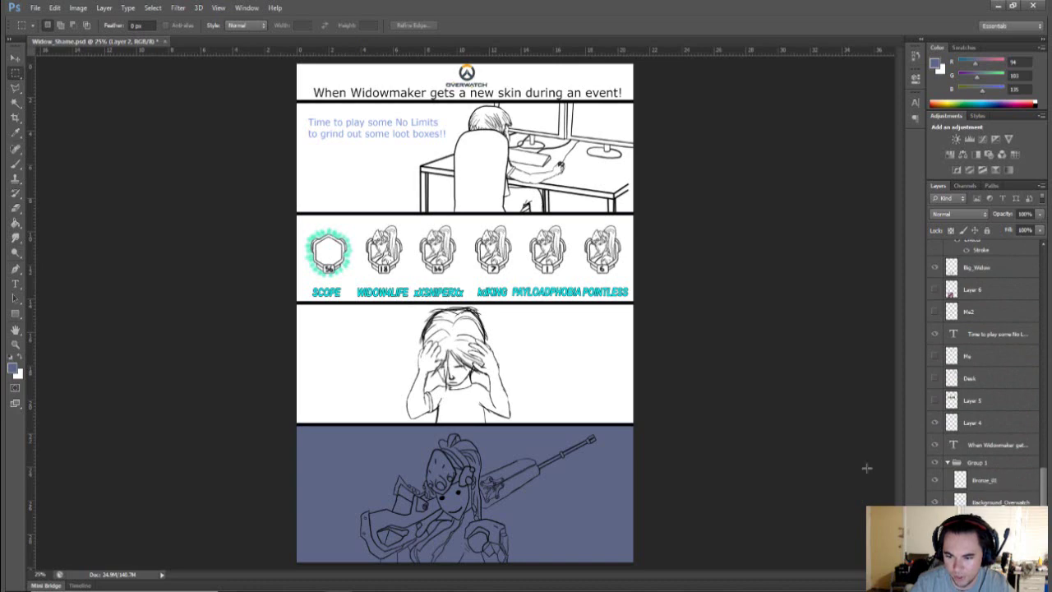
pyautogui.click(989, 496)
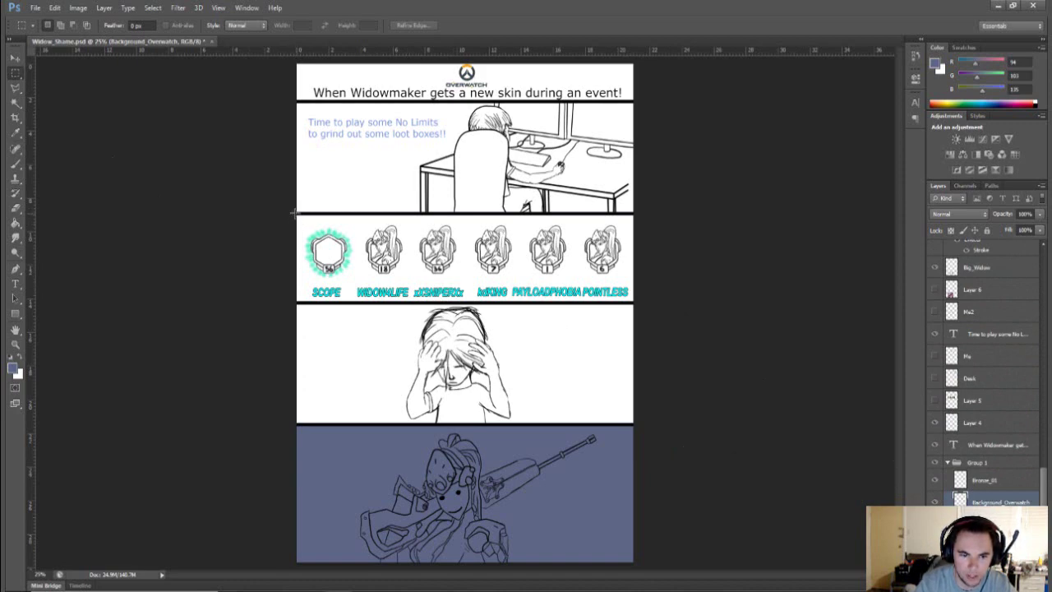
pyautogui.moveTo(294, 214)
pyautogui.mouseDown()
pyautogui.moveTo(542, 307)
pyautogui.moveTo(645, 301)
pyautogui.mouseUp()
pyautogui.press('g')
pyautogui.click(604, 283)
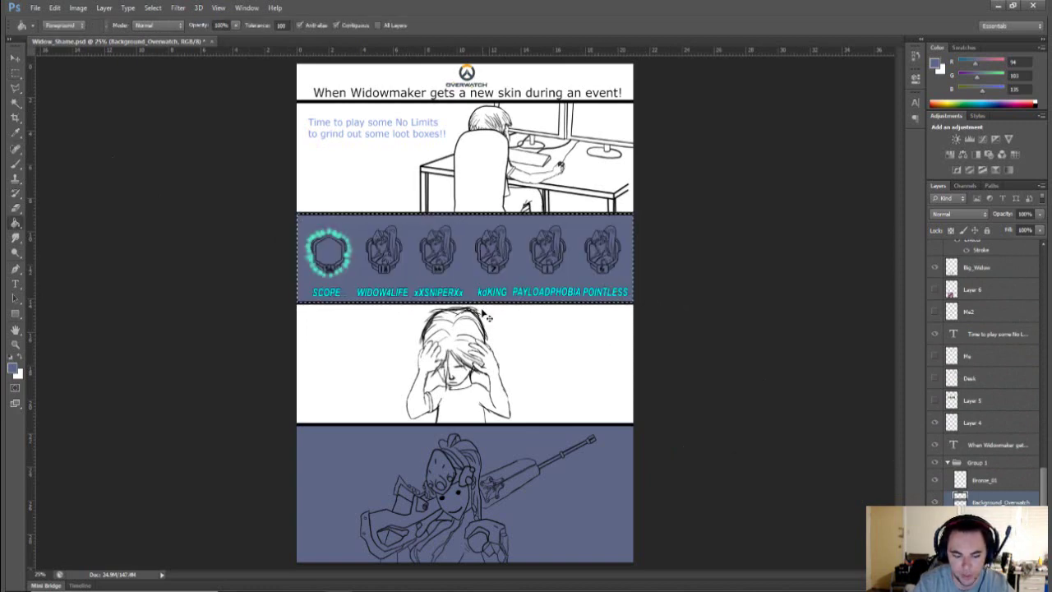
pyautogui.hotkey('ctrl', 'd')
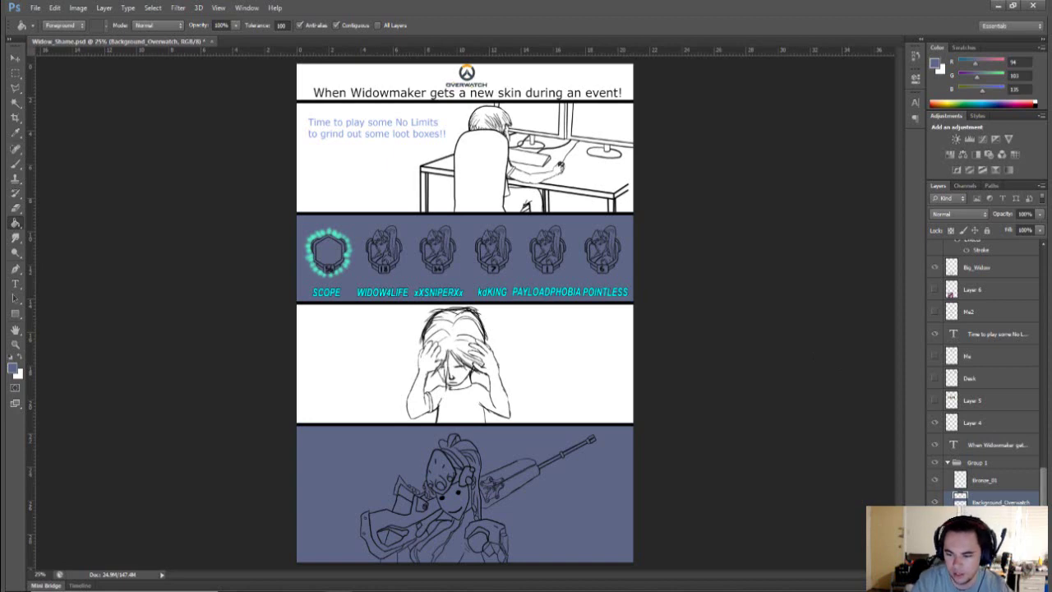
# Step: Select the Background_Home layer and set the foreground to a pale cream, about RGB 243, 235, 209
pyautogui.click(1014, 584)
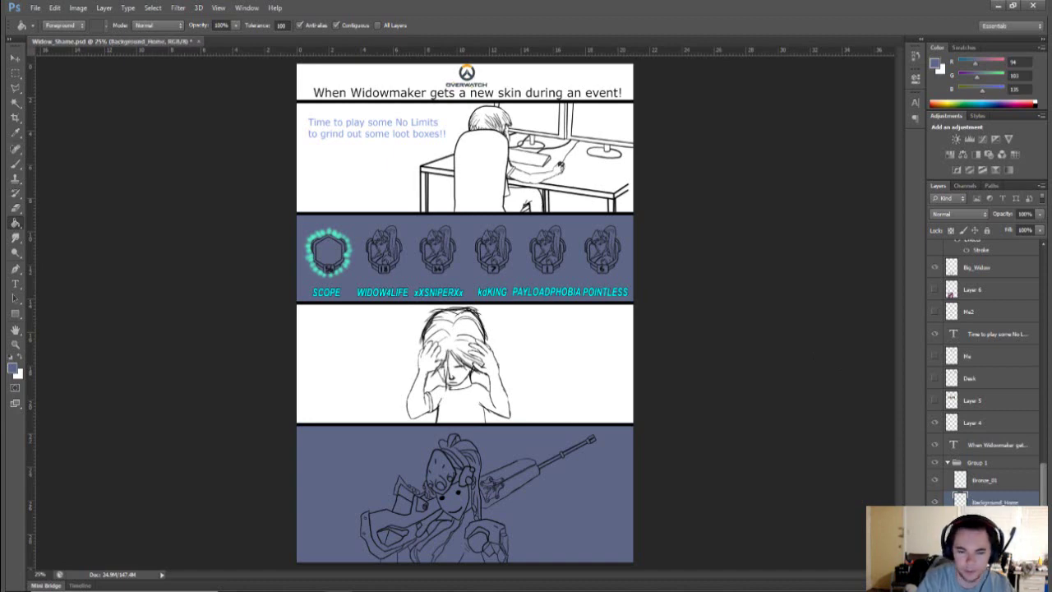
pyautogui.click(20, 361)
pyautogui.click(11, 367)
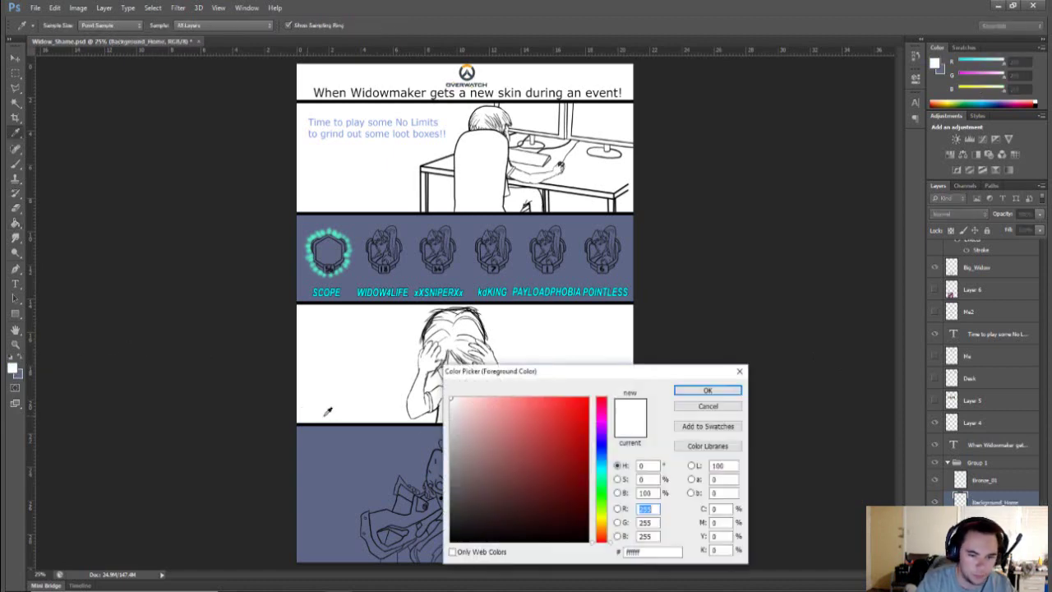
pyautogui.click(514, 475)
pyautogui.click(601, 524)
pyautogui.moveTo(488, 421)
pyautogui.mouseDown()
pyautogui.moveTo(478, 400)
pyautogui.moveTo(467, 403)
pyautogui.mouseUp()
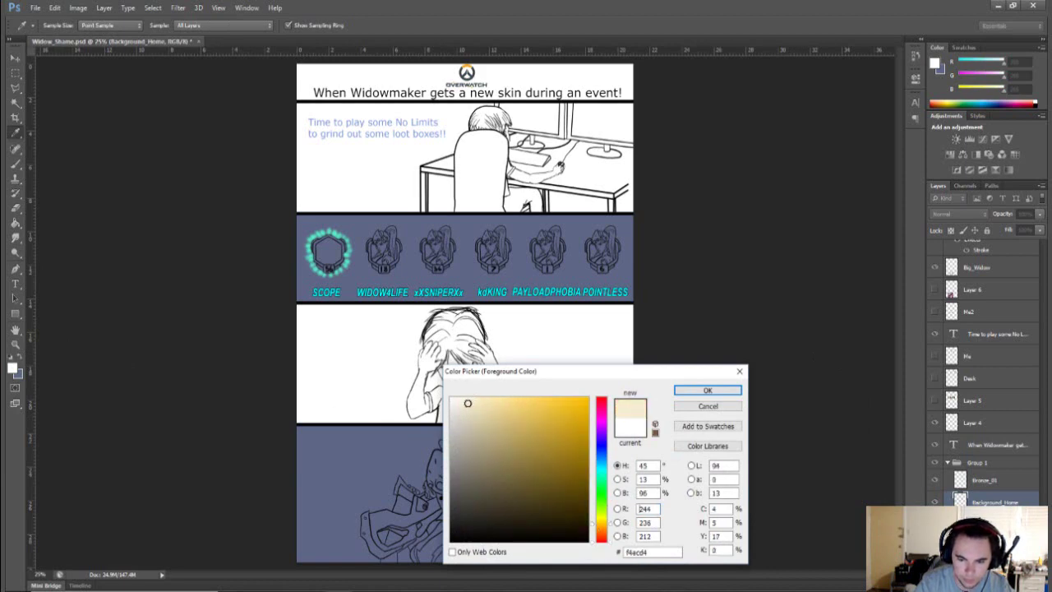
pyautogui.click(690, 391)
pyautogui.press('g')
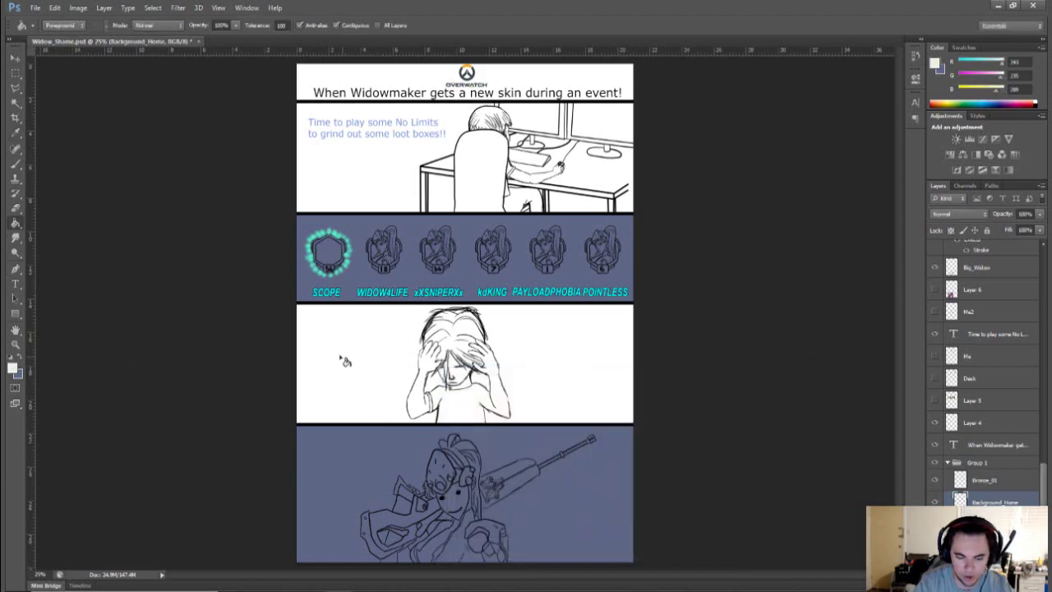
# Step: Fill the panel of the figure holding his head with the cream colour
pyautogui.press('b')
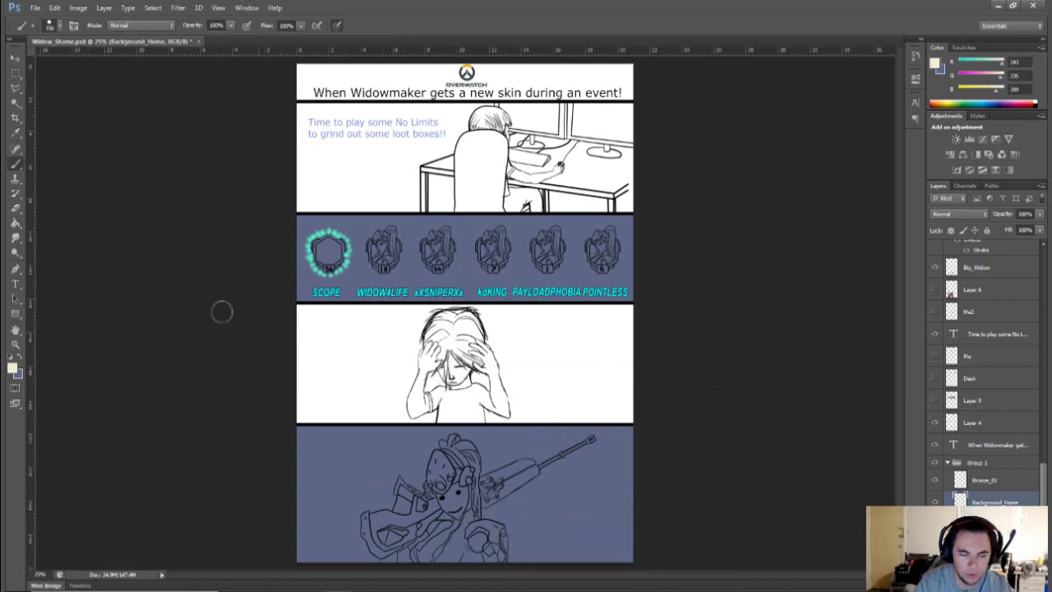
pyautogui.press('m')
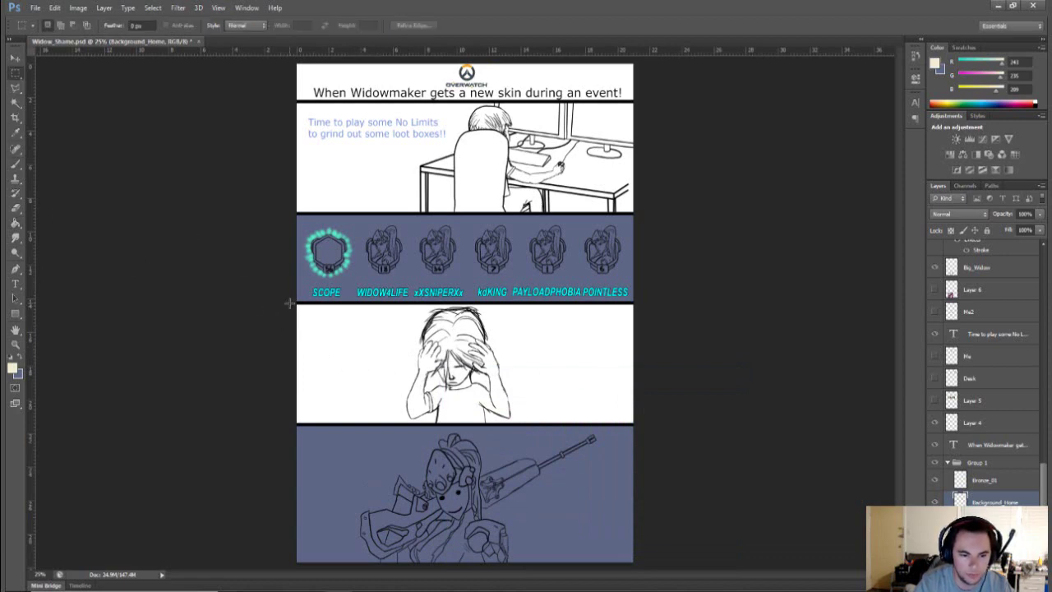
pyautogui.moveTo(290, 303)
pyautogui.mouseDown()
pyautogui.moveTo(343, 333)
pyautogui.moveTo(649, 425)
pyautogui.mouseUp()
pyautogui.press('g')
pyautogui.click(605, 413)
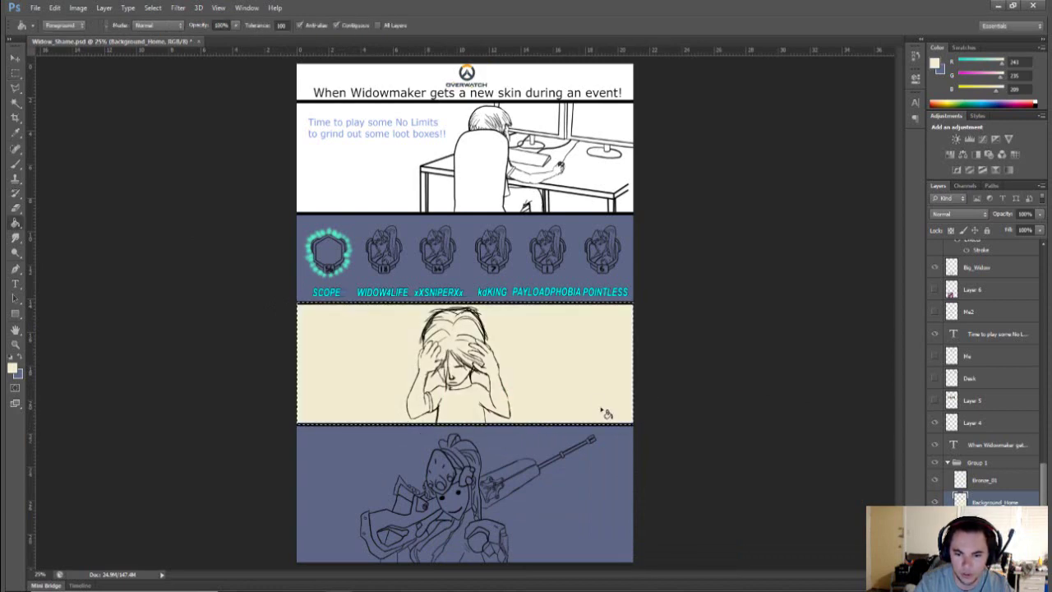
# Step: Fill the computer desk panel with the same cream and clear the selection
pyautogui.click(15, 73)
pyautogui.click(291, 100)
pyautogui.moveTo(292, 100)
pyautogui.mouseDown()
pyautogui.moveTo(396, 144)
pyautogui.moveTo(652, 213)
pyautogui.mouseUp()
pyautogui.press('g')
pyautogui.click(435, 195)
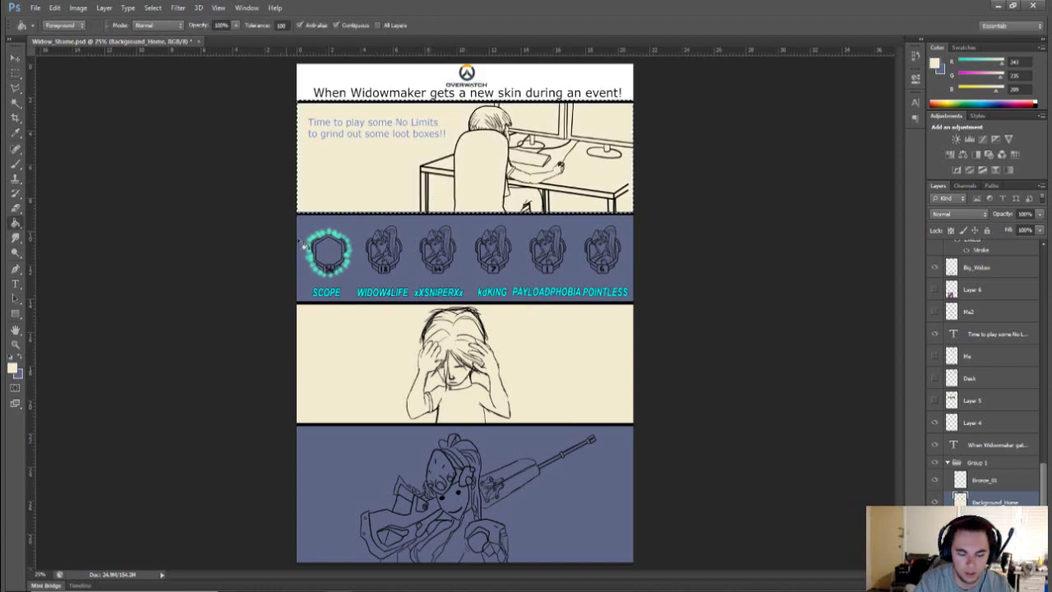
pyautogui.hotkey('ctrl', 'd')
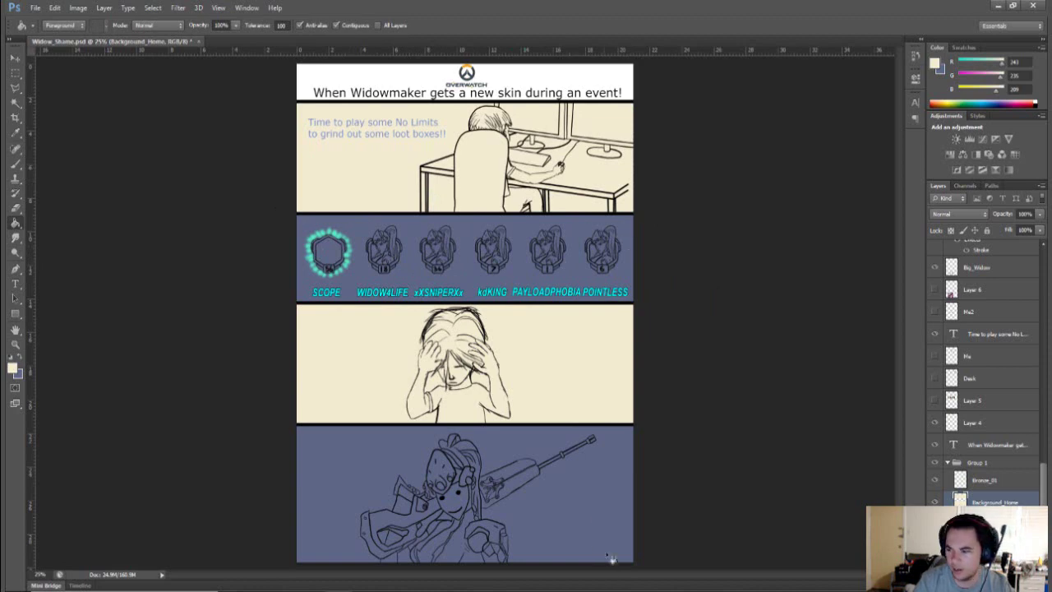
# Step: Select the Bronze_01 layer and mix a brown foreground colour, about RGB 124, 85, 51
pyautogui.click(996, 487)
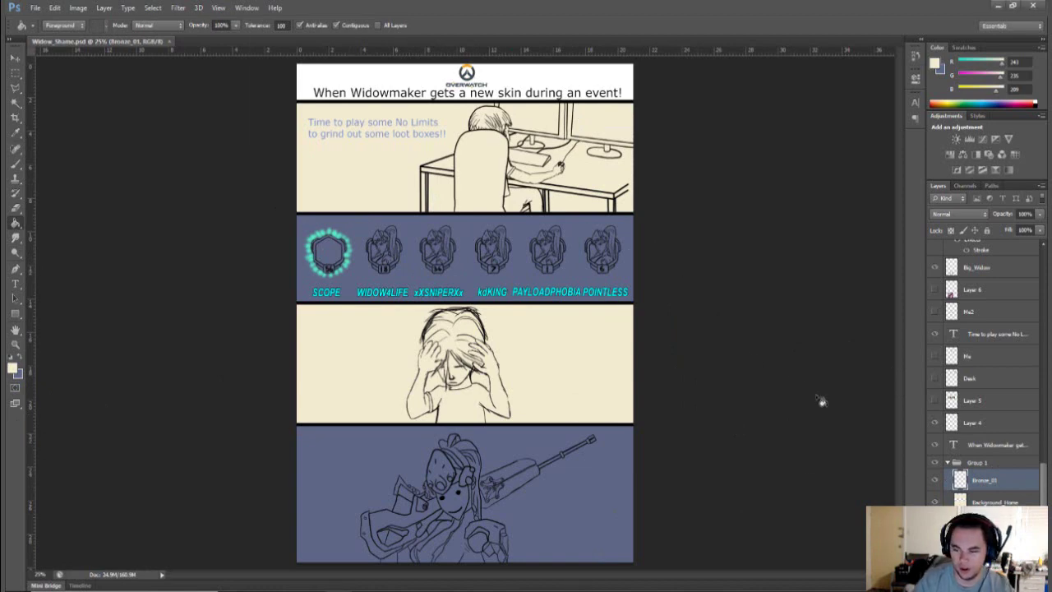
pyautogui.click(13, 368)
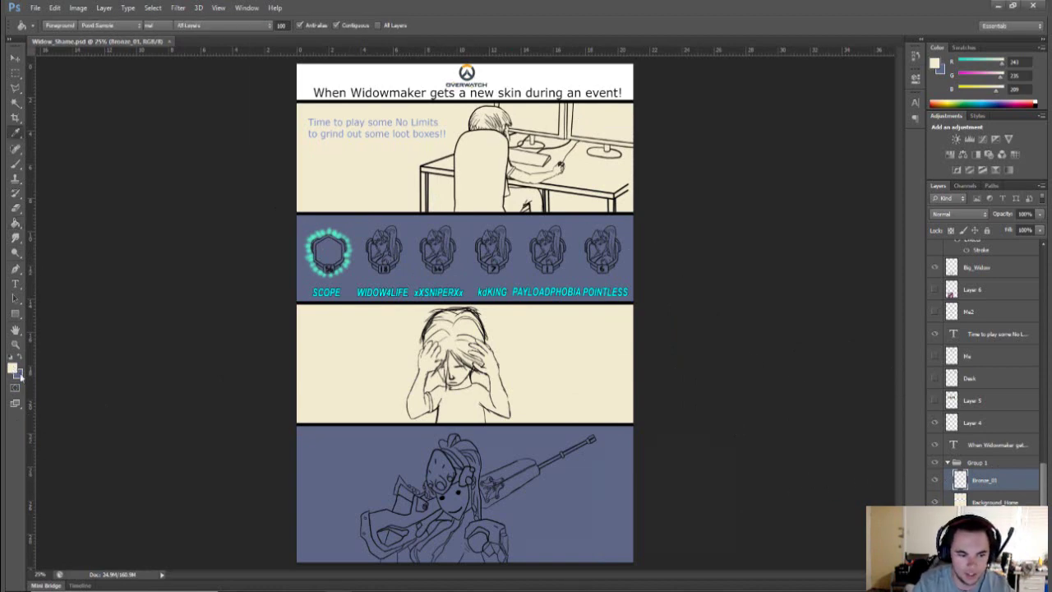
pyautogui.click(517, 494)
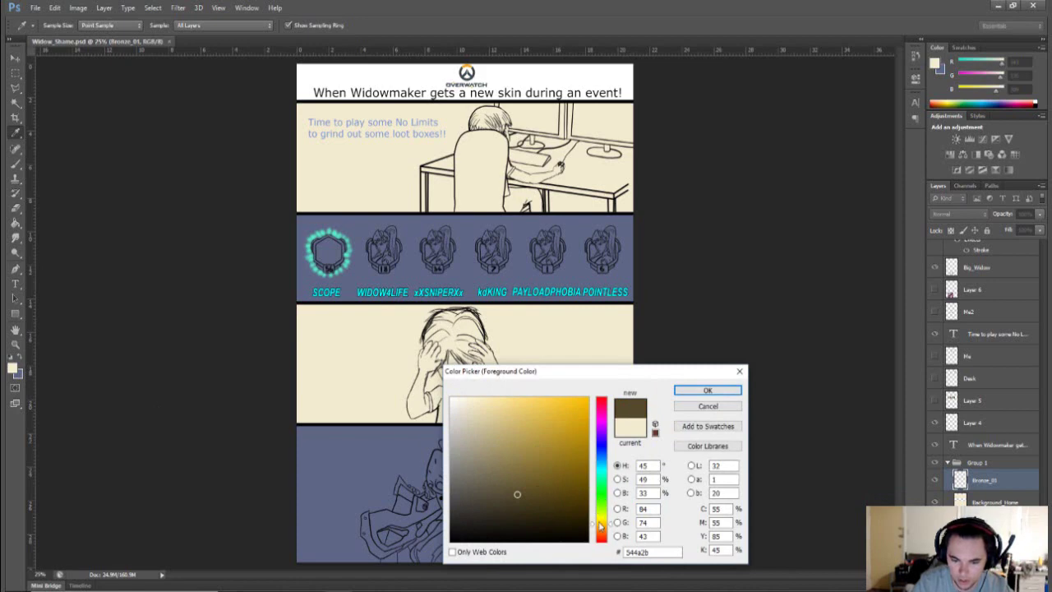
pyautogui.moveTo(600, 525); pyautogui.dragTo(600, 531)
pyautogui.moveTo(543, 491)
pyautogui.mouseDown()
pyautogui.moveTo(529, 465)
pyautogui.moveTo(539, 483)
pyautogui.moveTo(511, 451)
pyautogui.moveTo(499, 455)
pyautogui.moveTo(516, 442)
pyautogui.mouseUp()
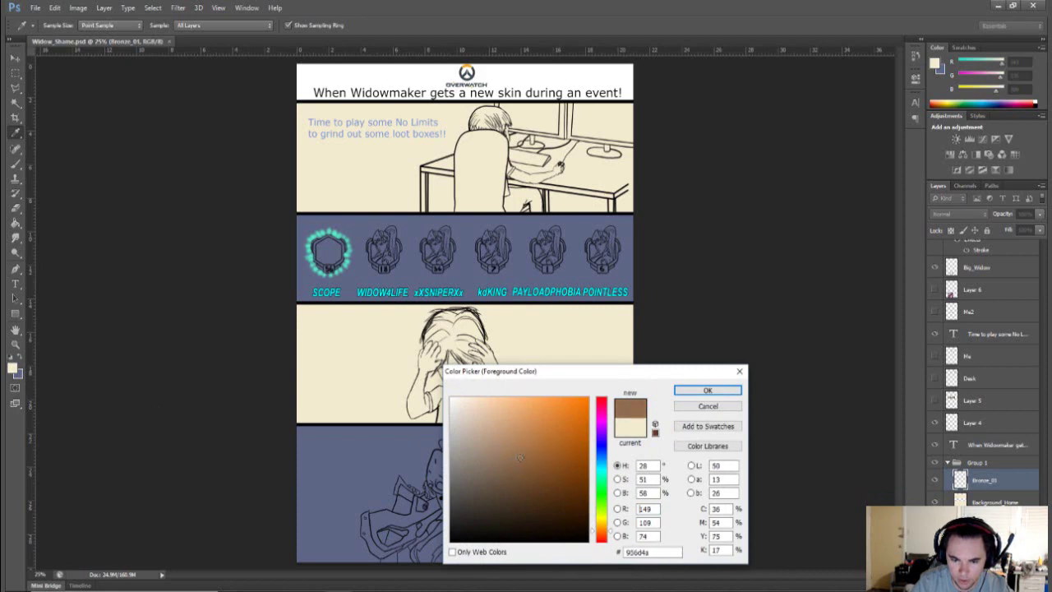
pyautogui.moveTo(520, 456)
pyautogui.mouseDown()
pyautogui.moveTo(524, 441)
pyautogui.moveTo(506, 443)
pyautogui.moveTo(497, 480)
pyautogui.moveTo(563, 488)
pyautogui.moveTo(576, 457)
pyautogui.moveTo(552, 455)
pyautogui.mouseUp()
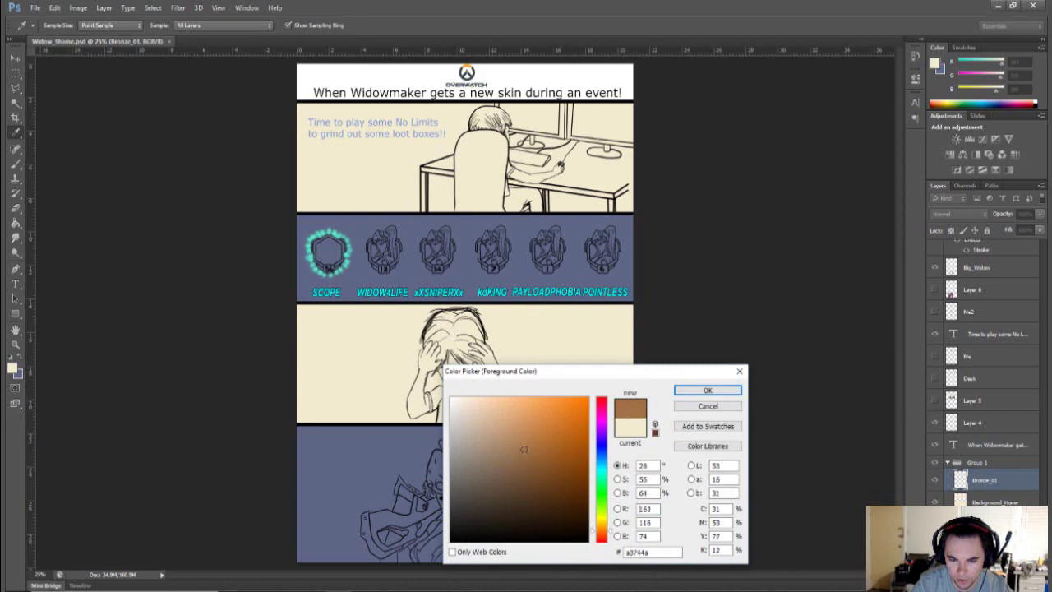
pyautogui.moveTo(522, 448)
pyautogui.mouseDown()
pyautogui.moveTo(503, 448)
pyautogui.moveTo(495, 476)
pyautogui.moveTo(510, 485)
pyautogui.moveTo(530, 474)
pyautogui.mouseUp()
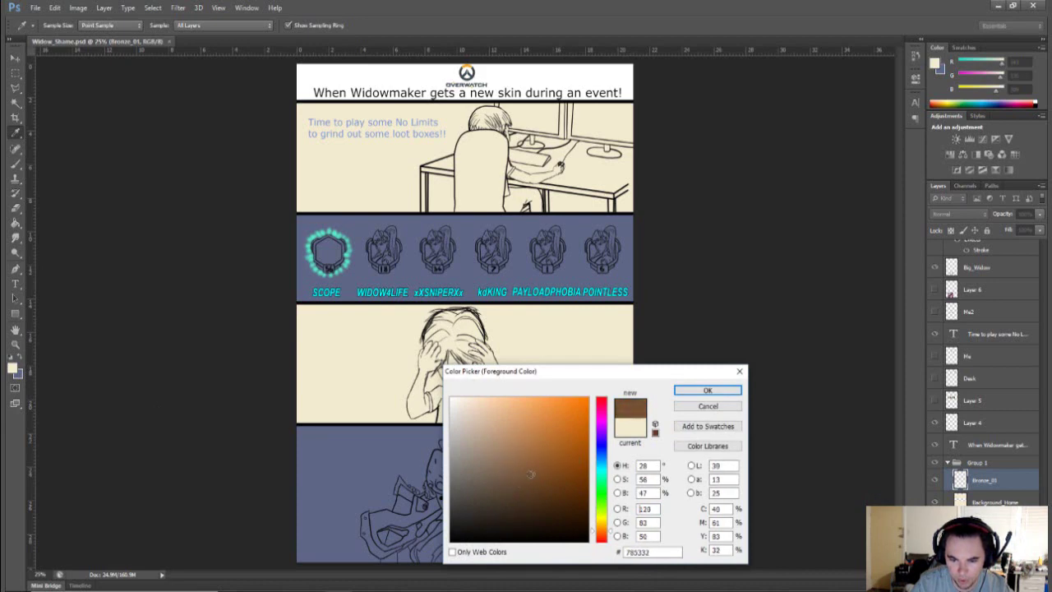
pyautogui.click(706, 390)
pyautogui.press('g')
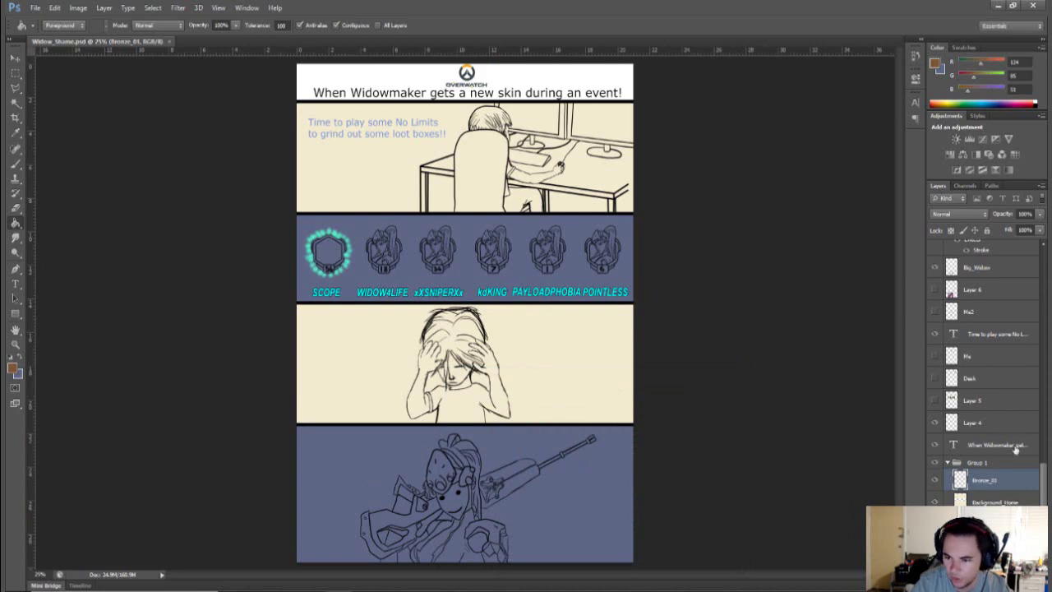
# Step: Show the Layer 5 reference image, sample the portrait frame's reddish bronze, about RGB 147, 81, 69, and hide the reference
pyautogui.click(934, 402)
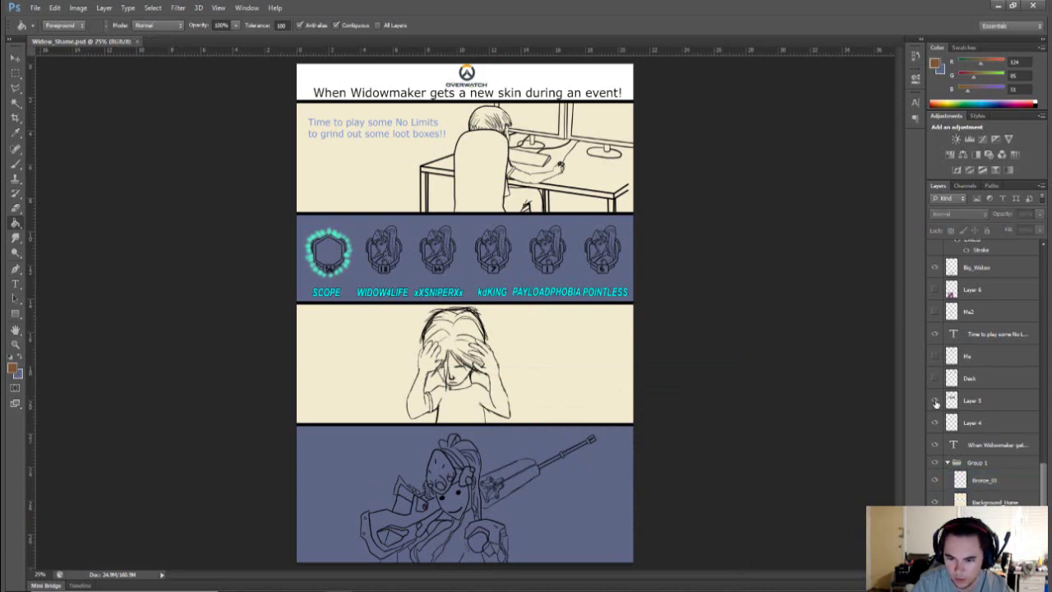
pyautogui.click(934, 401)
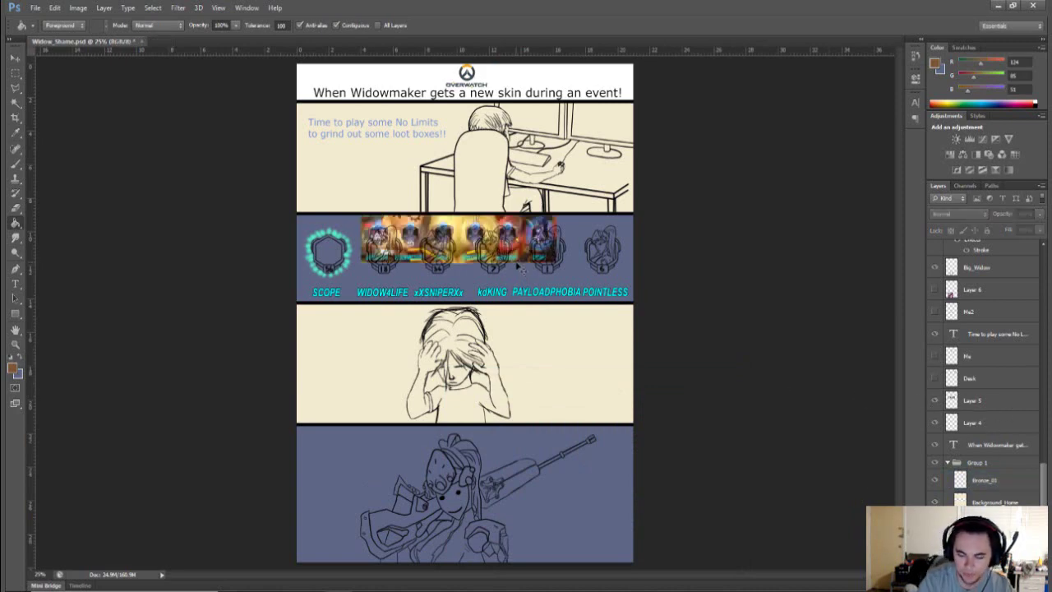
pyautogui.scroll(5, 519, 268)
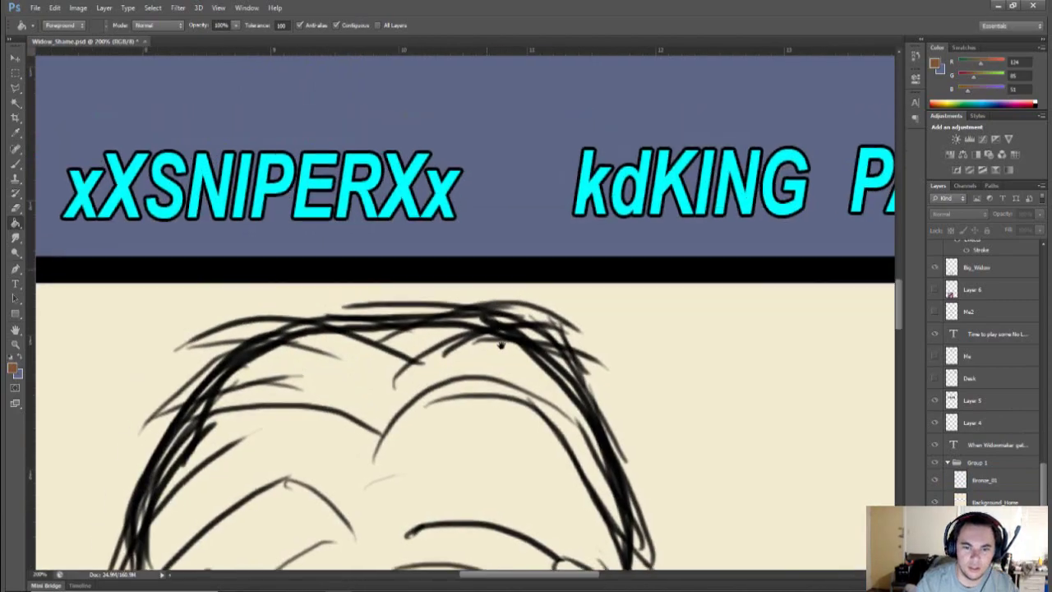
pyautogui.scroll(8, 476, 370)
pyautogui.press('i')
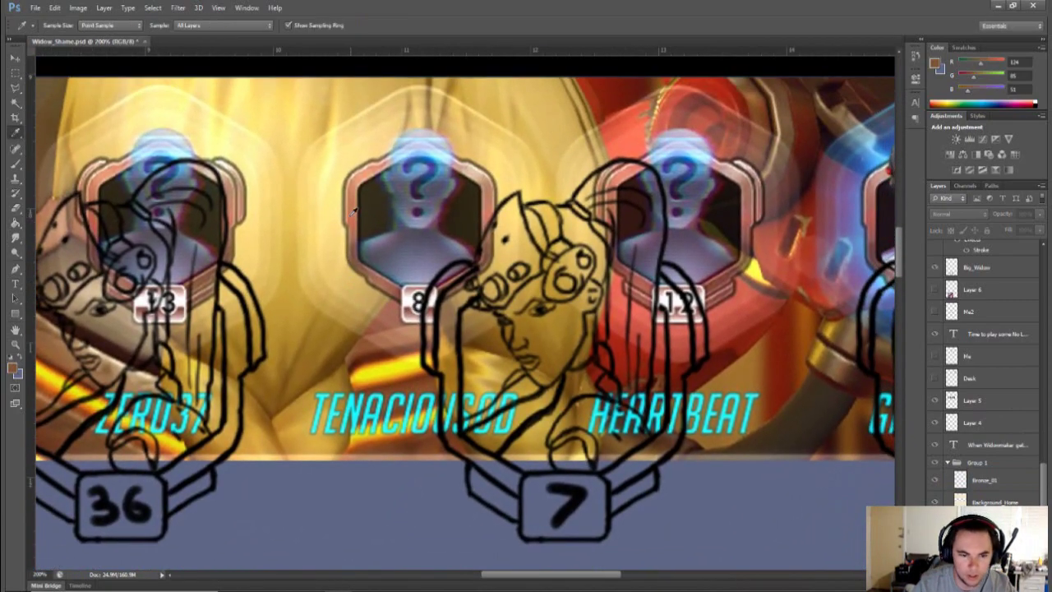
pyautogui.moveTo(359, 207); pyautogui.dragTo(355, 212)
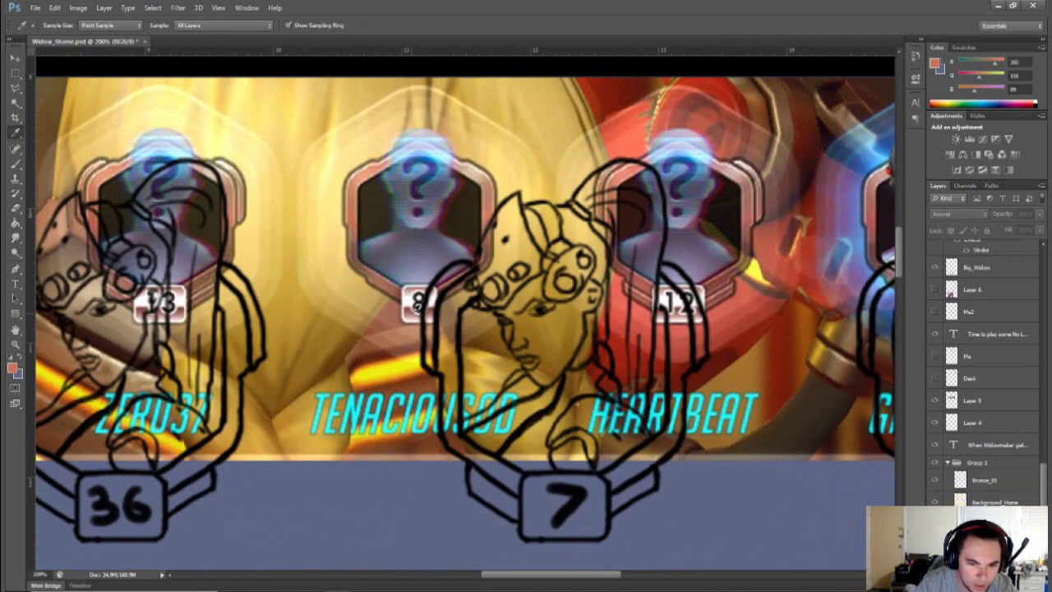
pyautogui.moveTo(401, 290); pyautogui.dragTo(397, 284)
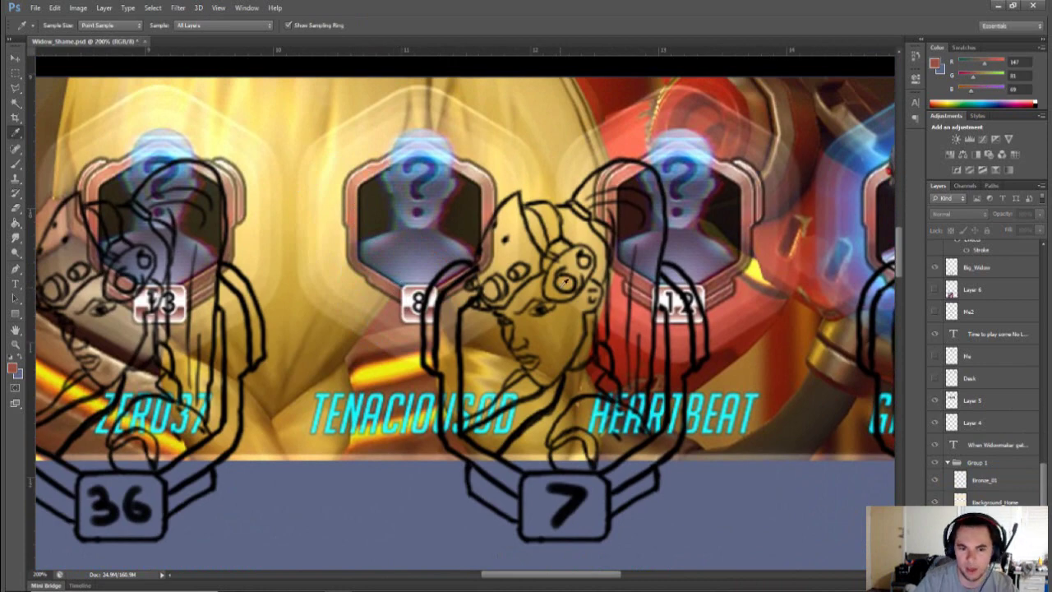
pyautogui.scroll(-5, 565, 293)
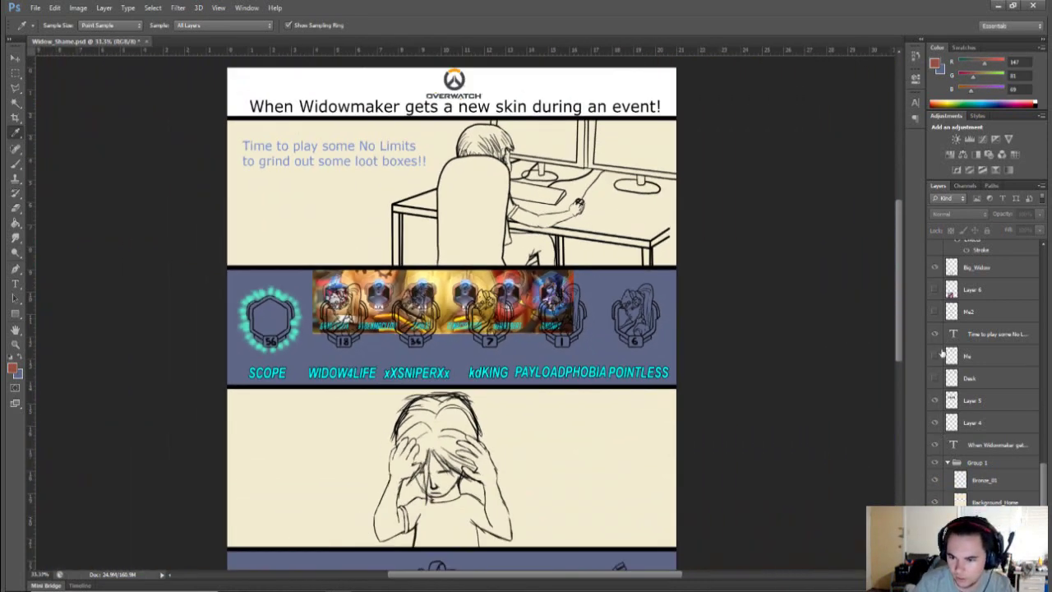
pyautogui.click(933, 400)
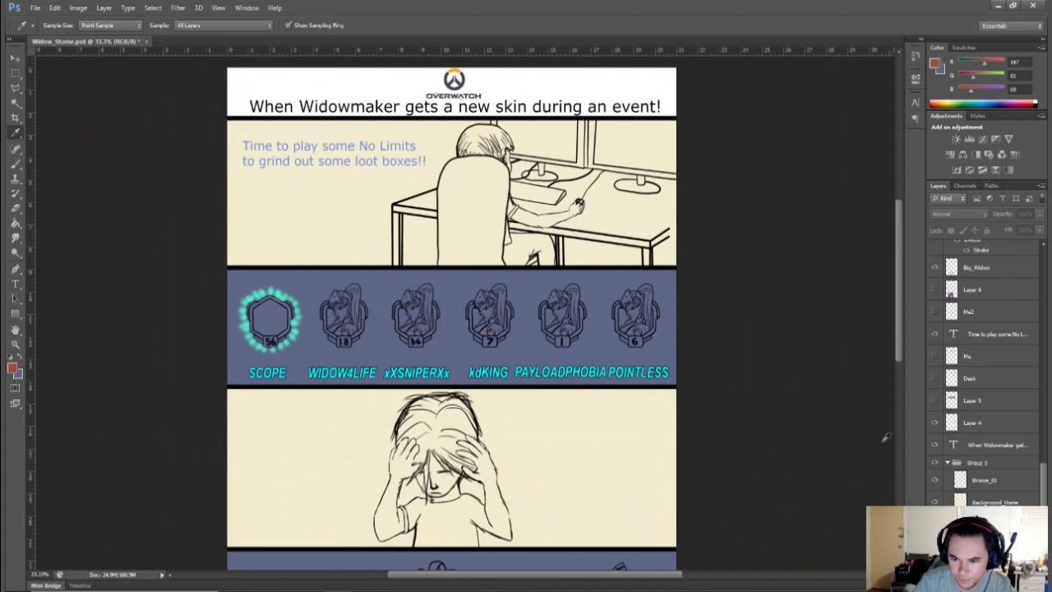
# Step: Select the Bronze_01 layer and make a test stroke with a 58 px brush beside the 56 badge
pyautogui.click(1000, 487)
pyautogui.moveTo(617, 422); pyautogui.dragTo(669, 393)
pyautogui.scroll(5, 364, 297)
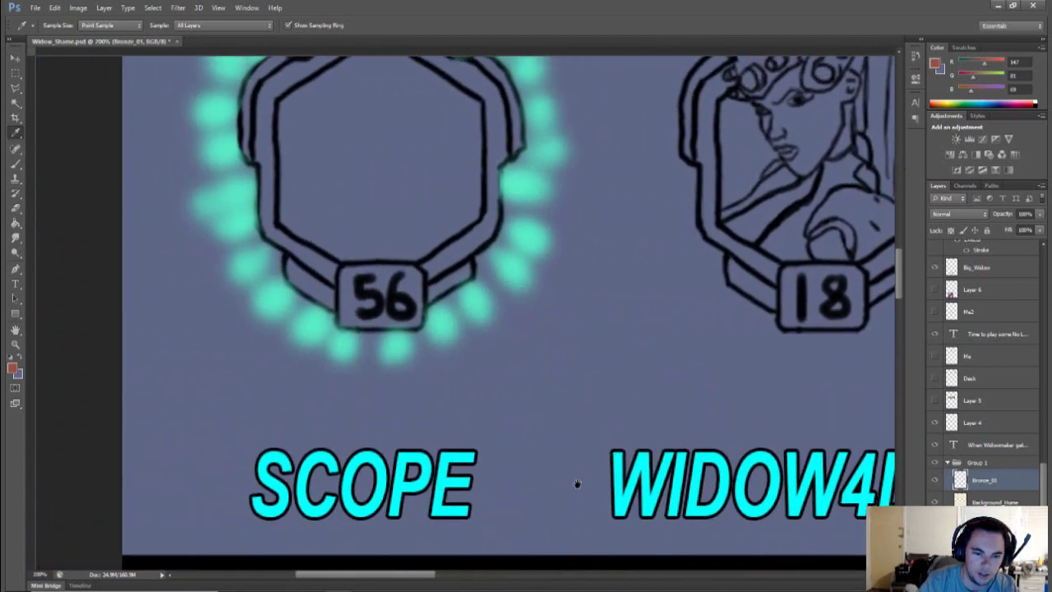
pyautogui.moveTo(577, 483); pyautogui.dragTo(540, 465)
pyautogui.press('b')
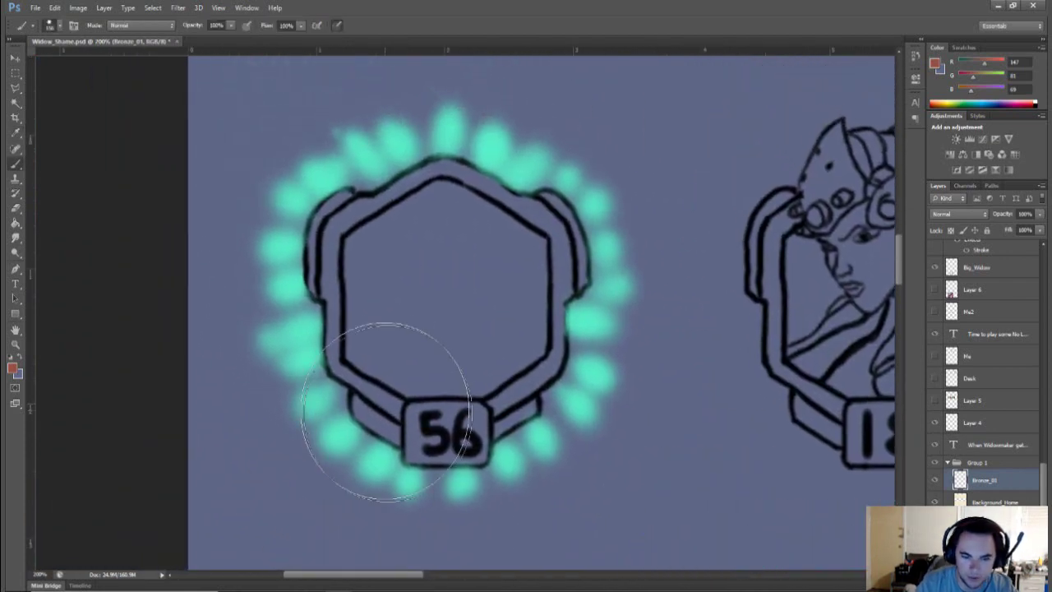
pyautogui.rightClick(421, 421)
pyautogui.click(463, 450)
pyautogui.moveTo(390, 419); pyautogui.dragTo(382, 414)
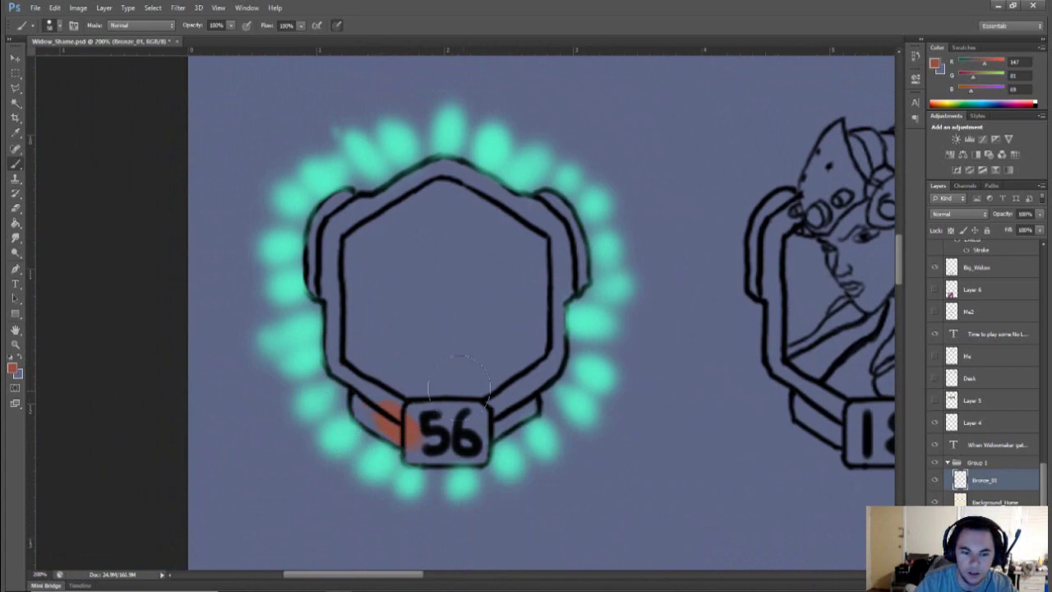
# Step: Switch to a smaller hard round brush and paint the 56 badge and its lower-left tab bronze
pyautogui.rightClick(462, 278)
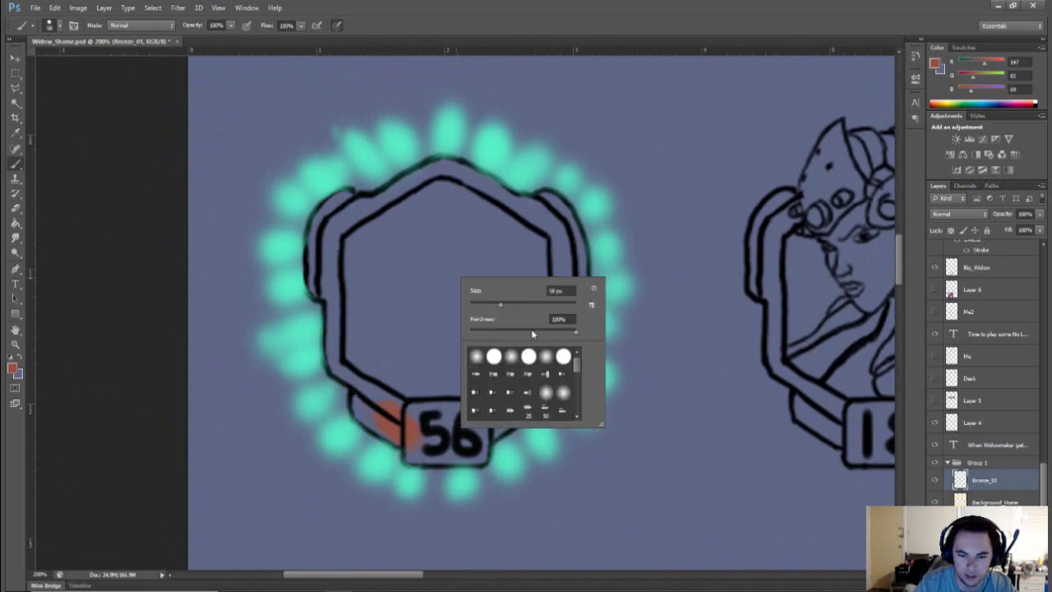
pyautogui.click(493, 357)
pyautogui.moveTo(401, 422)
pyautogui.mouseDown()
pyautogui.moveTo(408, 411)
pyautogui.moveTo(413, 424)
pyautogui.moveTo(377, 412)
pyautogui.moveTo(383, 419)
pyautogui.mouseUp()
pyautogui.rightClick(395, 413)
pyautogui.moveTo(434, 442); pyautogui.dragTo(426, 442)
pyautogui.click(376, 412)
pyautogui.moveTo(362, 403)
pyautogui.mouseDown()
pyautogui.moveTo(417, 445)
pyautogui.moveTo(412, 454)
pyautogui.moveTo(409, 443)
pyautogui.moveTo(470, 444)
pyautogui.mouseUp()
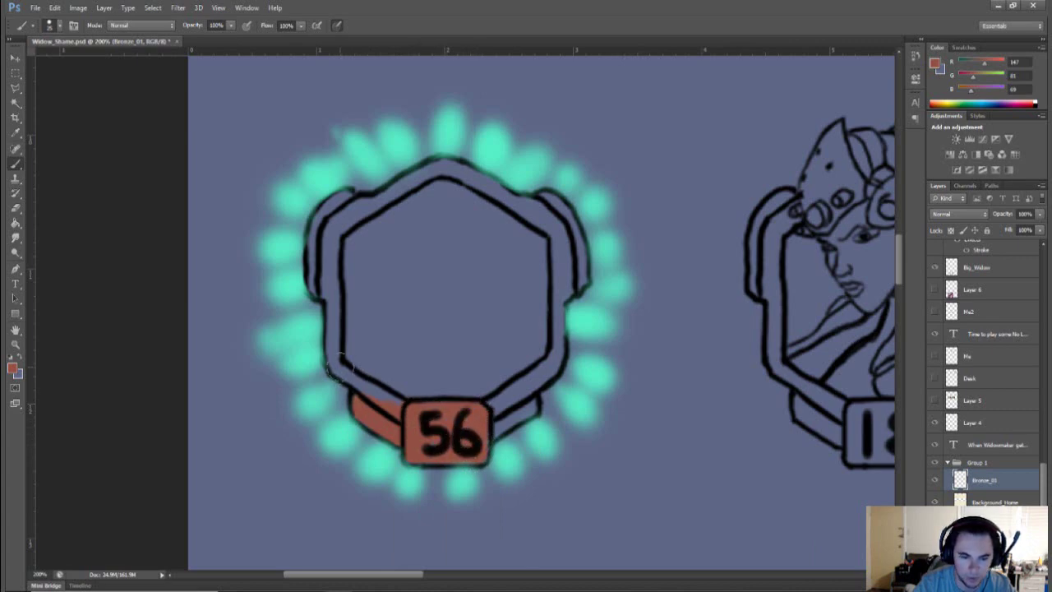
# Step: Paint the left side and top edge of the 56 portrait frame bronze, erasing any overspill
pyautogui.moveTo(332, 371)
pyautogui.mouseDown()
pyautogui.moveTo(379, 397)
pyautogui.moveTo(362, 379)
pyautogui.mouseUp()
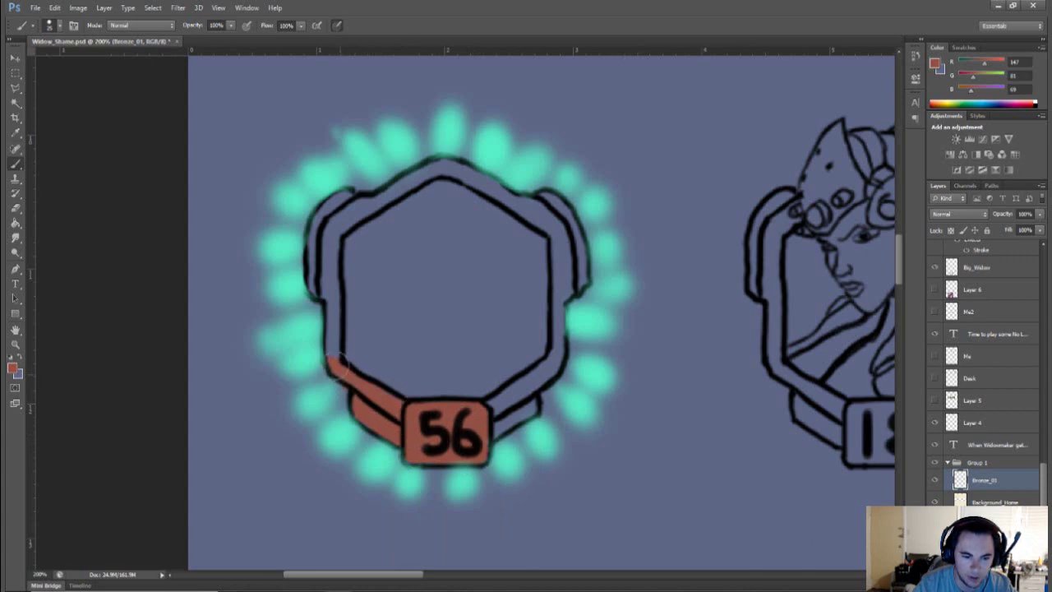
pyautogui.press('e')
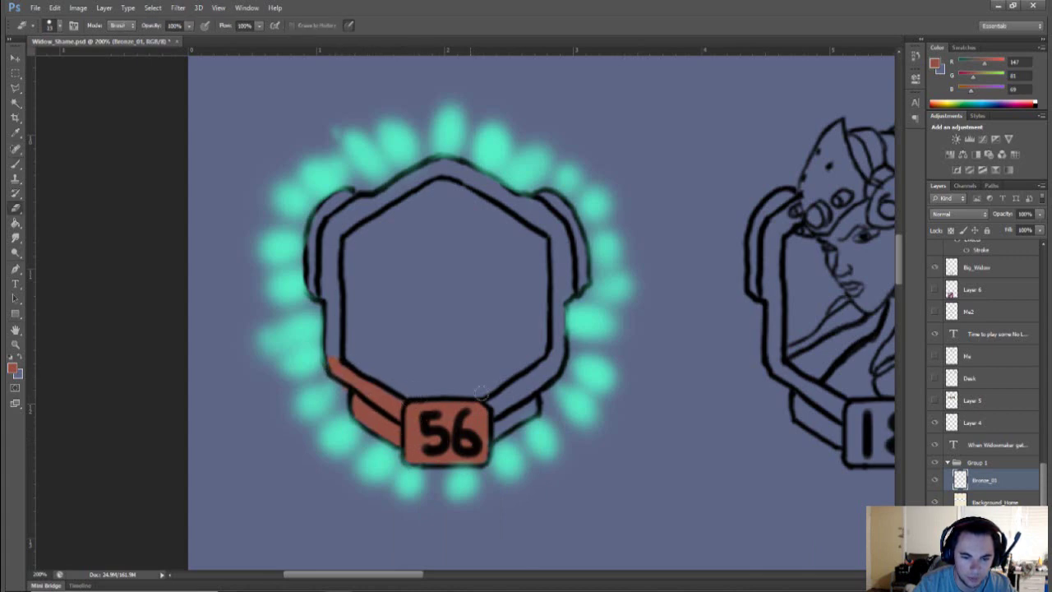
pyautogui.moveTo(414, 372); pyautogui.dragTo(460, 383)
pyautogui.press('b')
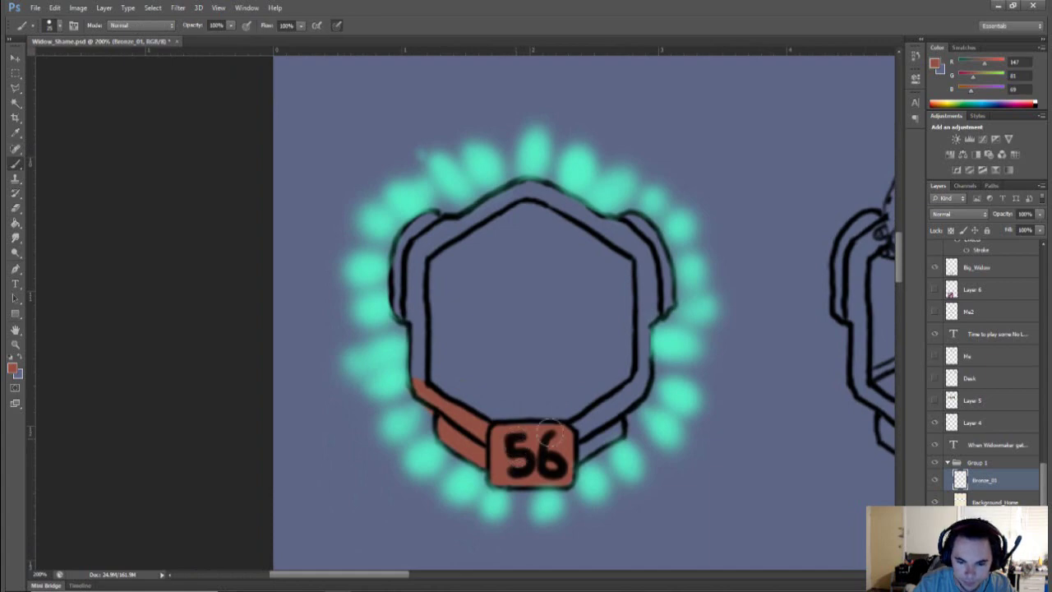
pyautogui.moveTo(411, 368)
pyautogui.mouseDown()
pyautogui.moveTo(418, 320)
pyautogui.moveTo(428, 384)
pyautogui.moveTo(402, 275)
pyautogui.moveTo(407, 249)
pyautogui.moveTo(432, 221)
pyautogui.moveTo(419, 333)
pyautogui.mouseUp()
pyautogui.moveTo(510, 231); pyautogui.dragTo(459, 273)
pyautogui.moveTo(392, 269)
pyautogui.mouseDown()
pyautogui.moveTo(449, 244)
pyautogui.moveTo(377, 291)
pyautogui.moveTo(440, 242)
pyautogui.moveTo(428, 256)
pyautogui.moveTo(469, 234)
pyautogui.moveTo(490, 238)
pyautogui.moveTo(476, 232)
pyautogui.moveTo(527, 249)
pyautogui.moveTo(478, 234)
pyautogui.moveTo(589, 291)
pyautogui.moveTo(580, 264)
pyautogui.mouseUp()
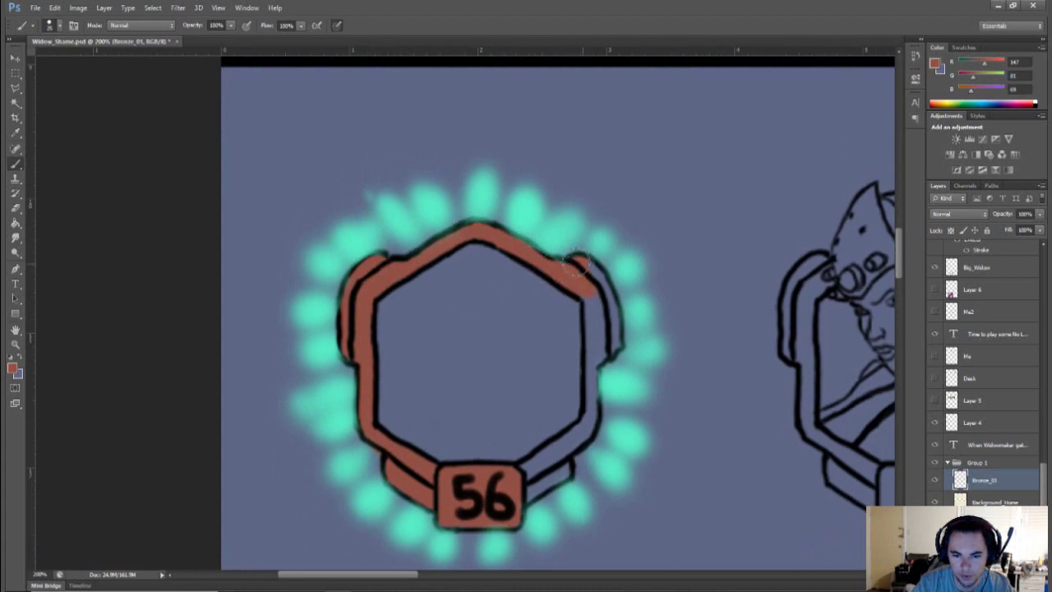
# Step: Paint the right side and lower-right tab of the 56 frame bronze and erase the overspill
pyautogui.moveTo(575, 261); pyautogui.dragTo(607, 289)
pyautogui.moveTo(629, 350)
pyautogui.mouseDown()
pyautogui.moveTo(555, 310)
pyautogui.moveTo(509, 322)
pyautogui.moveTo(535, 301)
pyautogui.moveTo(538, 260)
pyautogui.moveTo(517, 251)
pyautogui.moveTo(516, 311)
pyautogui.mouseUp()
pyautogui.press('e')
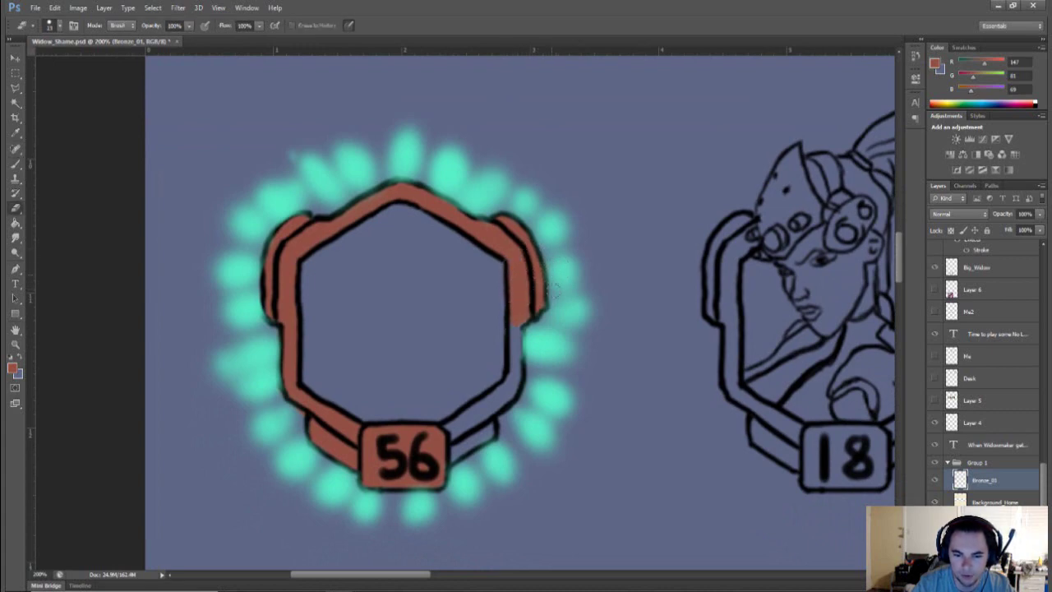
pyautogui.press('b')
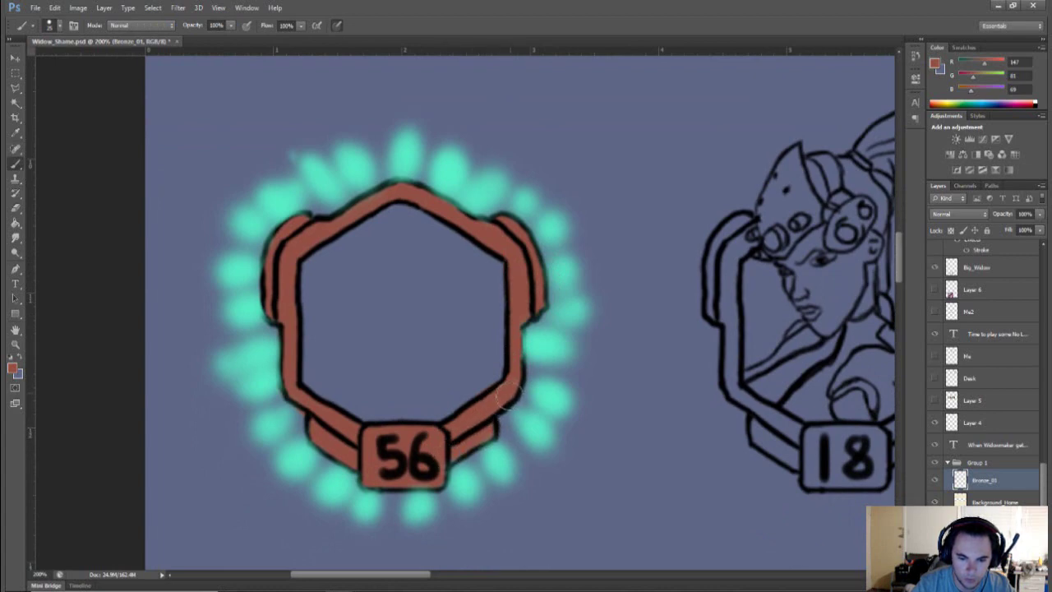
pyautogui.press('e')
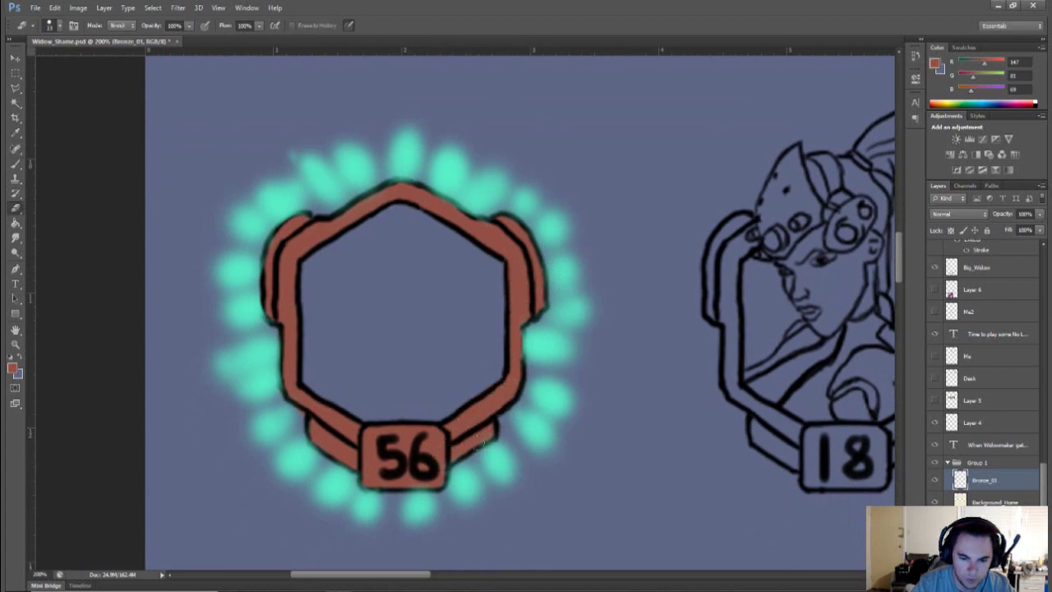
pyautogui.press('b')
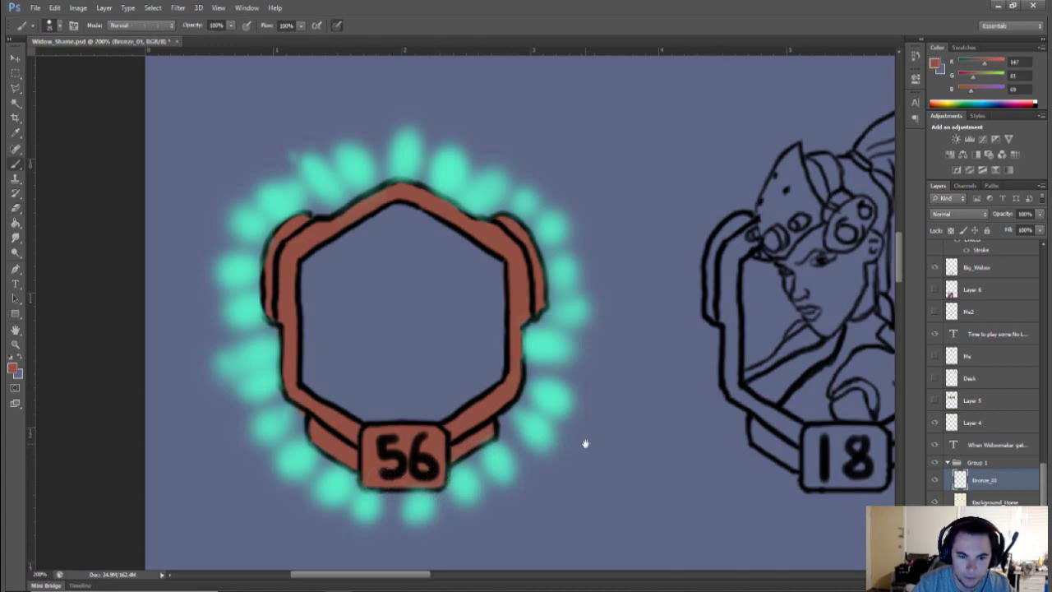
# Step: Paint the 18 badge and the lower-left bars of its portrait frame bronze
pyautogui.moveTo(585, 444); pyautogui.dragTo(516, 433)
pyautogui.moveTo(667, 460)
pyautogui.mouseDown()
pyautogui.moveTo(517, 446)
pyautogui.moveTo(542, 413)
pyautogui.moveTo(534, 394)
pyautogui.mouseUp()
pyautogui.moveTo(579, 430)
pyautogui.mouseDown()
pyautogui.moveTo(619, 443)
pyautogui.moveTo(523, 433)
pyautogui.moveTo(510, 451)
pyautogui.moveTo(575, 450)
pyautogui.moveTo(581, 412)
pyautogui.moveTo(569, 402)
pyautogui.moveTo(508, 406)
pyautogui.moveTo(543, 433)
pyautogui.moveTo(570, 431)
pyautogui.moveTo(534, 432)
pyautogui.mouseUp()
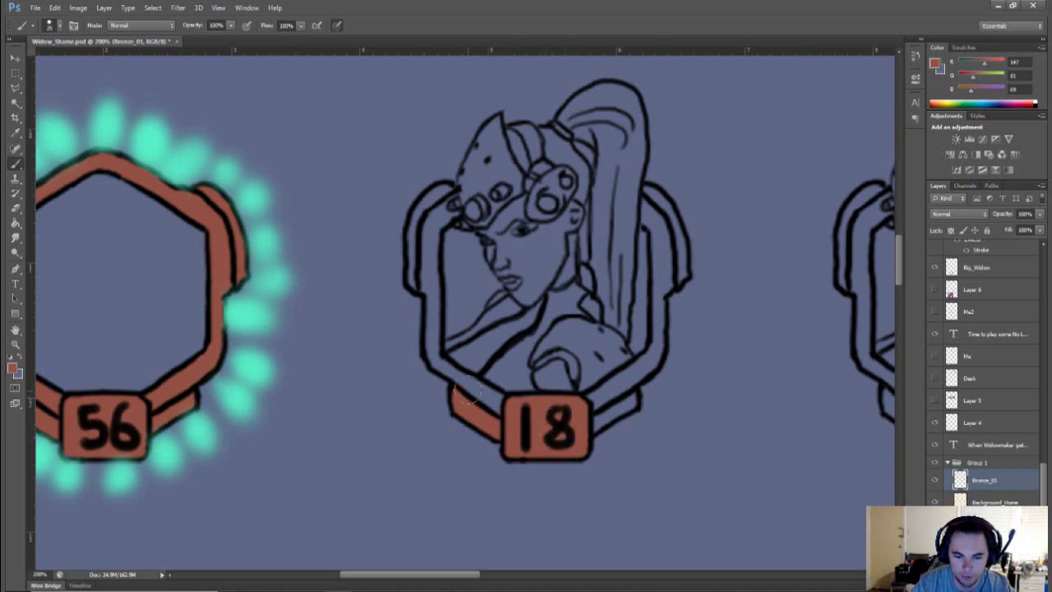
pyautogui.moveTo(465, 386); pyautogui.dragTo(523, 418)
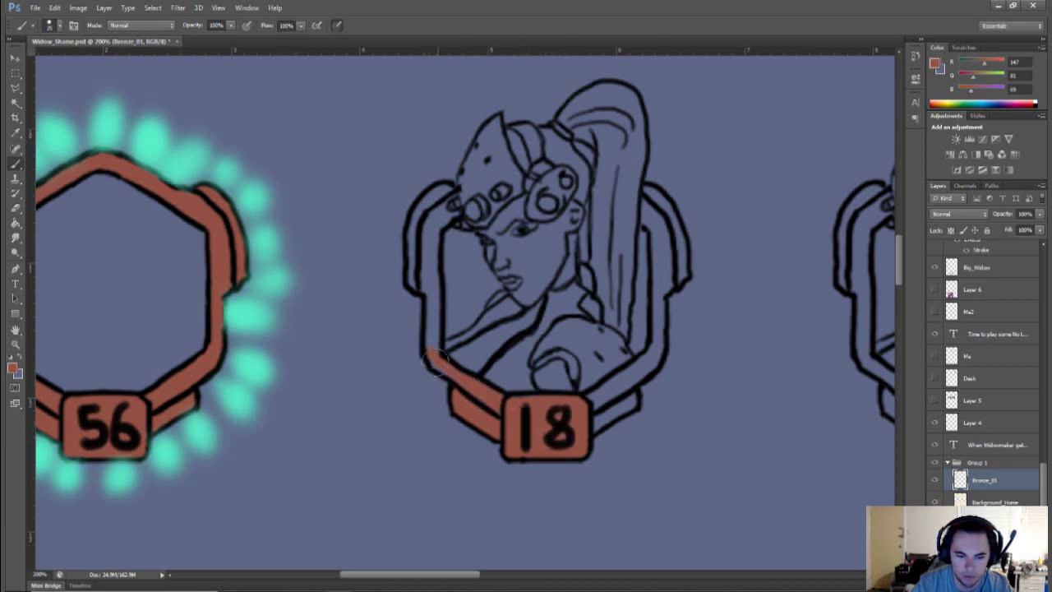
# Step: Paint the remaining left side and the whole right side of the 18 frame bronze
pyautogui.moveTo(434, 257); pyautogui.dragTo(447, 322)
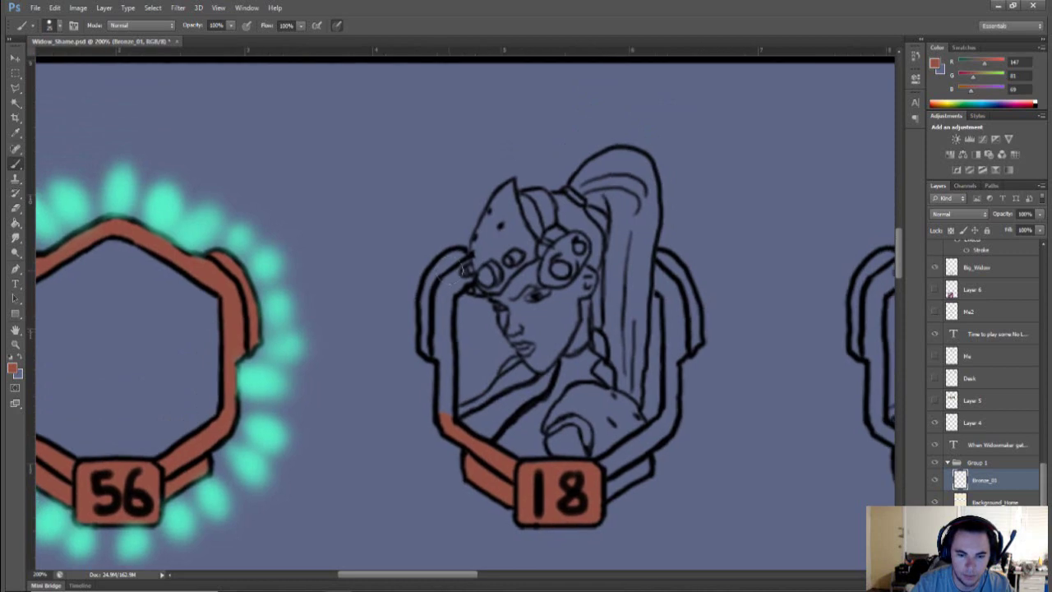
pyautogui.moveTo(453, 262)
pyautogui.mouseDown()
pyautogui.moveTo(431, 286)
pyautogui.moveTo(425, 345)
pyautogui.moveTo(429, 314)
pyautogui.moveTo(434, 355)
pyautogui.moveTo(454, 259)
pyautogui.moveTo(429, 323)
pyautogui.moveTo(461, 264)
pyautogui.moveTo(452, 291)
pyautogui.moveTo(469, 277)
pyautogui.moveTo(446, 298)
pyautogui.mouseUp()
pyautogui.moveTo(438, 374)
pyautogui.mouseDown()
pyautogui.moveTo(444, 349)
pyautogui.moveTo(449, 421)
pyautogui.mouseUp()
pyautogui.moveTo(609, 493)
pyautogui.mouseDown()
pyautogui.moveTo(483, 428)
pyautogui.moveTo(516, 401)
pyautogui.moveTo(492, 393)
pyautogui.moveTo(544, 341)
pyautogui.moveTo(552, 292)
pyautogui.moveTo(538, 187)
pyautogui.moveTo(567, 263)
pyautogui.moveTo(551, 292)
pyautogui.moveTo(572, 275)
pyautogui.moveTo(563, 237)
pyautogui.moveTo(552, 287)
pyautogui.moveTo(538, 198)
pyautogui.mouseUp()
pyautogui.moveTo(572, 362); pyautogui.dragTo(390, 359)
pyautogui.moveTo(470, 384); pyautogui.dragTo(584, 381)
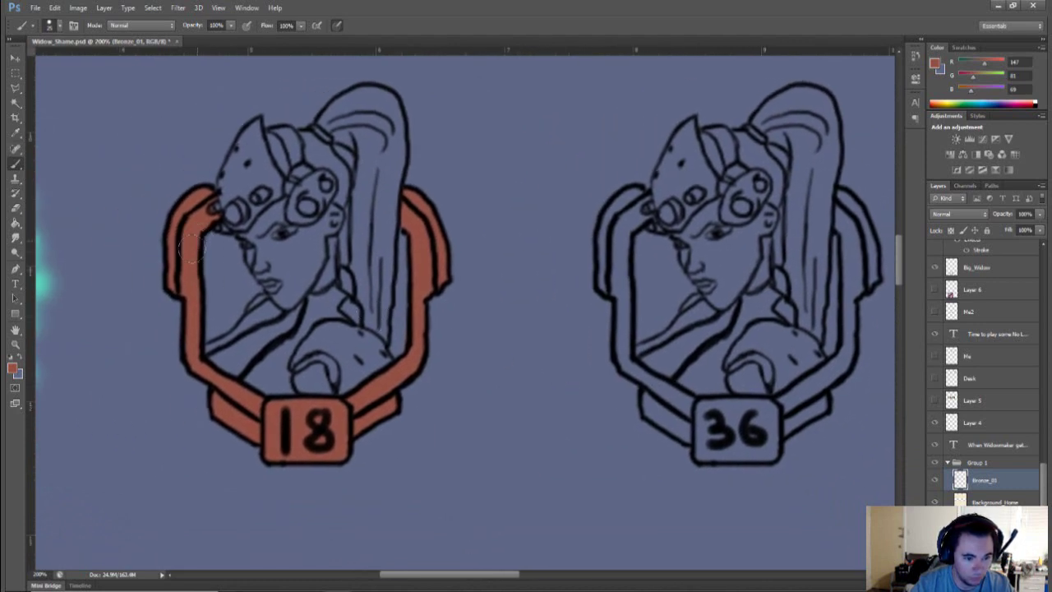
# Step: Paint the left side and the badge of the 36 portrait frame bronze
pyautogui.moveTo(540, 350); pyautogui.dragTo(379, 319)
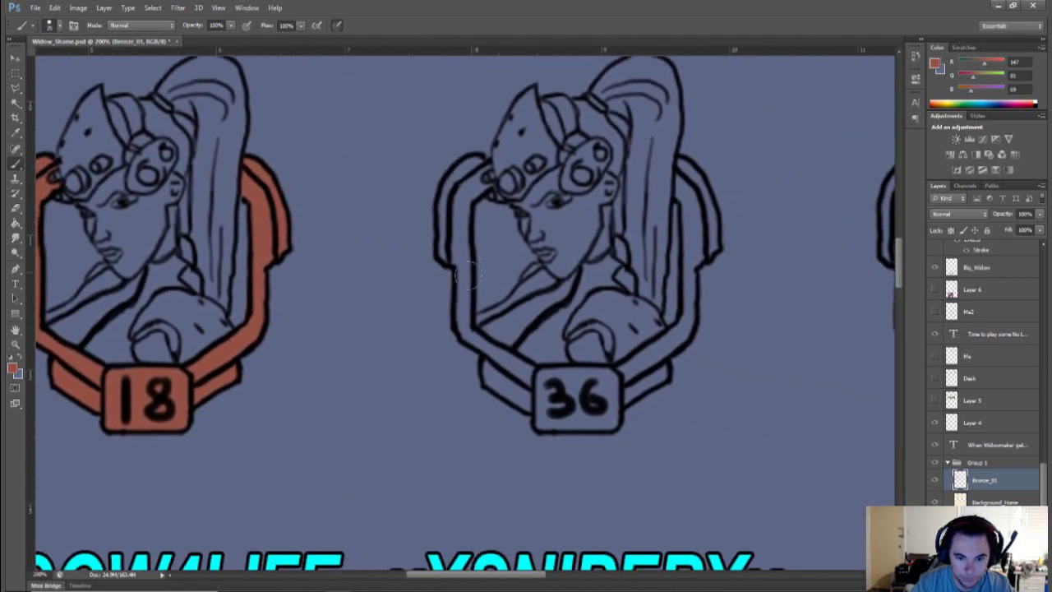
pyautogui.moveTo(446, 251)
pyautogui.mouseDown()
pyautogui.moveTo(462, 168)
pyautogui.moveTo(484, 158)
pyautogui.moveTo(453, 225)
pyautogui.moveTo(473, 276)
pyautogui.moveTo(456, 296)
pyautogui.moveTo(466, 336)
pyautogui.mouseUp()
pyautogui.moveTo(514, 366)
pyautogui.mouseDown()
pyautogui.moveTo(475, 337)
pyautogui.moveTo(547, 382)
pyautogui.moveTo(530, 393)
pyautogui.moveTo(493, 386)
pyautogui.moveTo(480, 369)
pyautogui.moveTo(498, 384)
pyautogui.moveTo(552, 393)
pyautogui.moveTo(538, 386)
pyautogui.moveTo(555, 376)
pyautogui.moveTo(601, 369)
pyautogui.moveTo(610, 380)
pyautogui.moveTo(538, 415)
pyautogui.moveTo(549, 428)
pyautogui.moveTo(534, 423)
pyautogui.moveTo(612, 423)
pyautogui.moveTo(608, 386)
pyautogui.moveTo(564, 378)
pyautogui.moveTo(577, 403)
pyautogui.moveTo(600, 407)
pyautogui.moveTo(616, 375)
pyautogui.mouseUp()
pyautogui.hscroll(3, 616, 378)
# Step: Paint the right side of the 36 frame bronze and clean up the paint outside its outline
pyautogui.press('e')
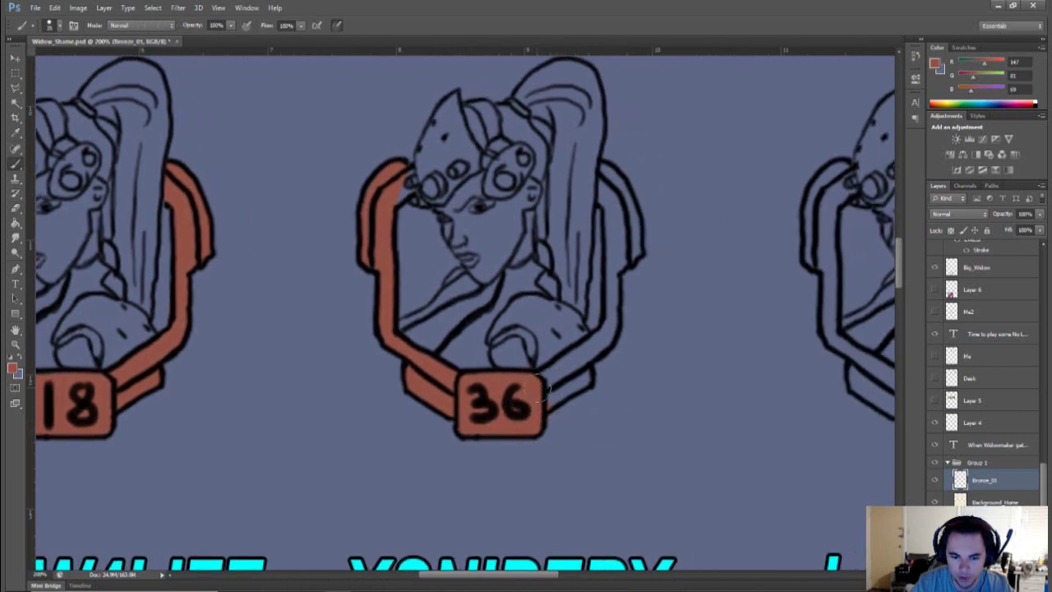
pyautogui.press('b')
pyautogui.moveTo(542, 374)
pyautogui.mouseDown()
pyautogui.moveTo(611, 331)
pyautogui.moveTo(561, 368)
pyautogui.moveTo(601, 337)
pyautogui.moveTo(561, 384)
pyautogui.moveTo(583, 369)
pyautogui.moveTo(586, 378)
pyautogui.moveTo(540, 408)
pyautogui.mouseUp()
pyautogui.press('space')
pyautogui.moveTo(618, 326)
pyautogui.mouseDown()
pyautogui.moveTo(536, 420)
pyautogui.moveTo(530, 387)
pyautogui.mouseUp()
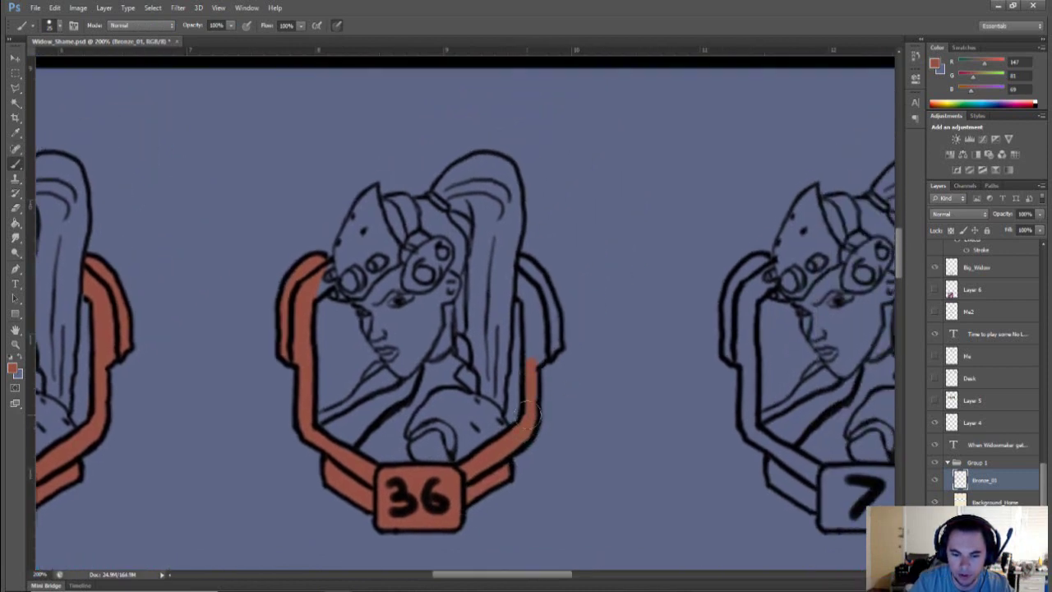
pyautogui.moveTo(529, 306)
pyautogui.mouseDown()
pyautogui.moveTo(524, 284)
pyautogui.moveTo(519, 296)
pyautogui.moveTo(528, 313)
pyautogui.moveTo(527, 267)
pyautogui.moveTo(557, 329)
pyautogui.moveTo(534, 360)
pyautogui.moveTo(559, 334)
pyautogui.moveTo(547, 355)
pyautogui.moveTo(554, 297)
pyautogui.moveTo(546, 316)
pyautogui.mouseUp()
pyautogui.press('e')
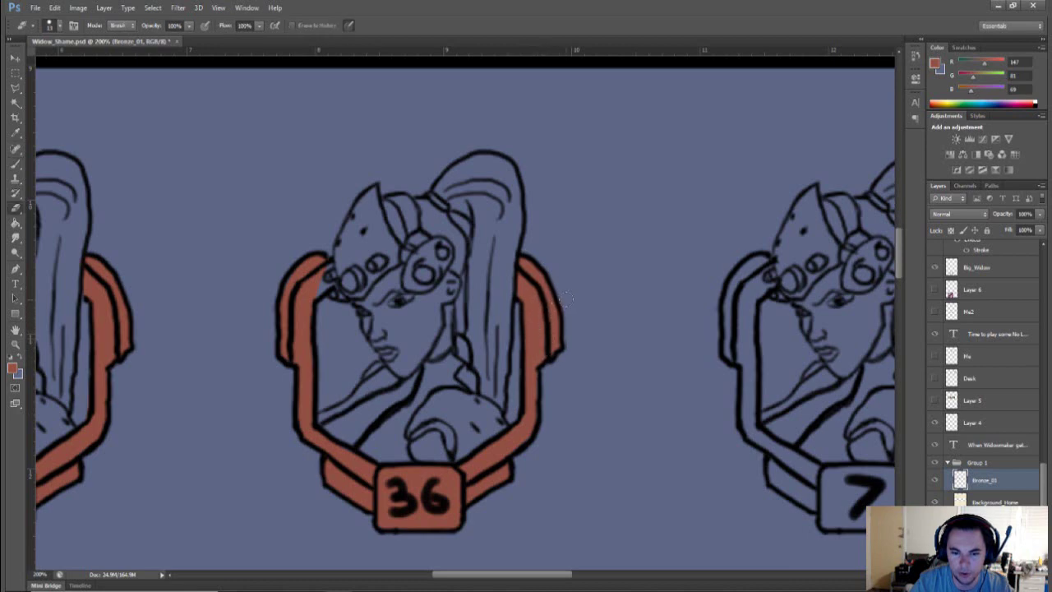
pyautogui.moveTo(607, 403); pyautogui.dragTo(661, 420)
pyautogui.press('b')
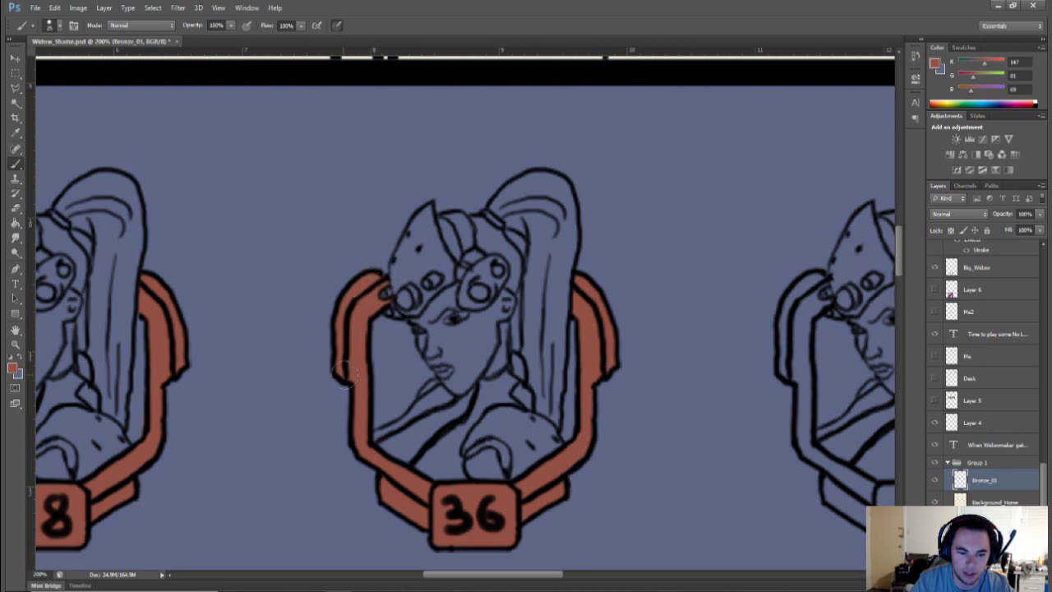
# Step: Paint the 7 badge and the right side of its portrait frame bronze
pyautogui.hscroll(3, 611, 452)
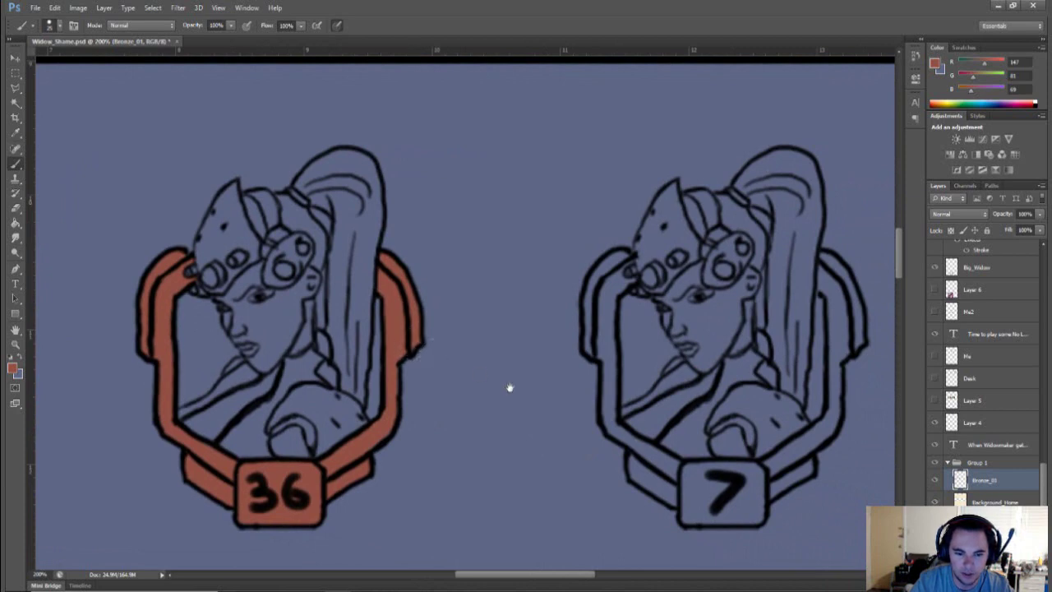
pyautogui.moveTo(634, 473); pyautogui.dragTo(493, 393)
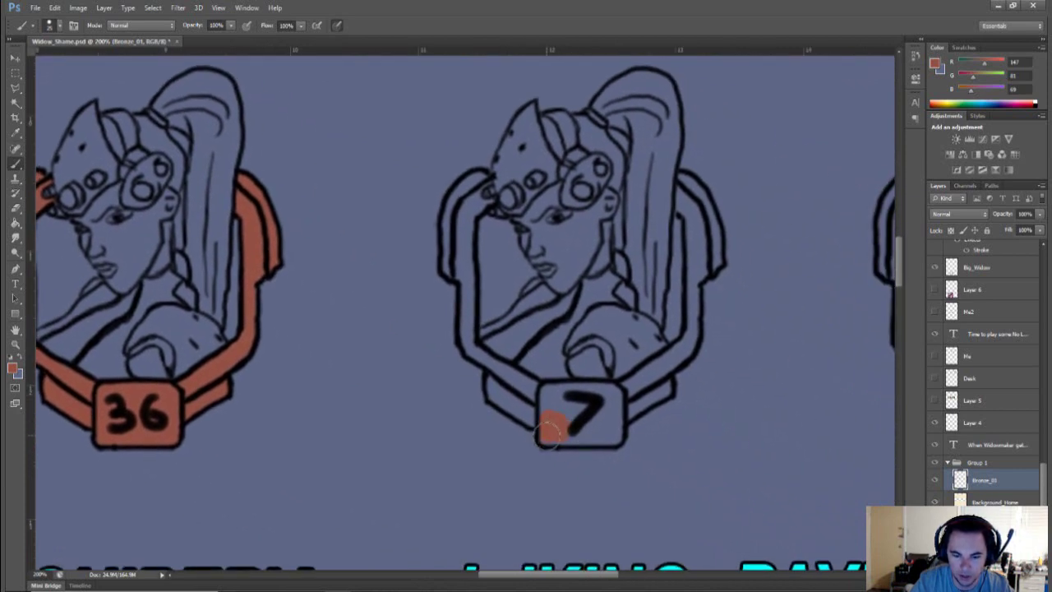
pyautogui.moveTo(549, 429)
pyautogui.mouseDown()
pyautogui.moveTo(611, 436)
pyautogui.moveTo(596, 436)
pyautogui.moveTo(610, 434)
pyautogui.moveTo(618, 395)
pyautogui.moveTo(546, 396)
pyautogui.moveTo(546, 415)
pyautogui.moveTo(599, 418)
pyautogui.moveTo(690, 346)
pyautogui.moveTo(656, 370)
pyautogui.moveTo(686, 346)
pyautogui.moveTo(668, 382)
pyautogui.moveTo(645, 393)
pyautogui.moveTo(666, 380)
pyautogui.moveTo(661, 391)
pyautogui.moveTo(637, 406)
pyautogui.mouseUp()
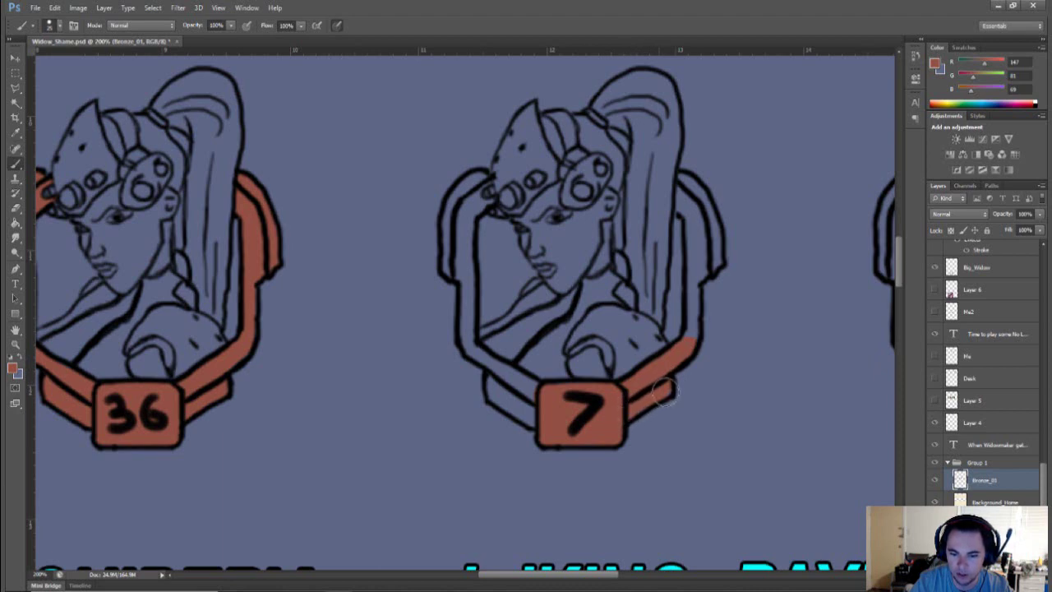
pyautogui.moveTo(697, 345)
pyautogui.mouseDown()
pyautogui.moveTo(640, 409)
pyautogui.moveTo(647, 289)
pyautogui.moveTo(623, 272)
pyautogui.moveTo(621, 232)
pyautogui.moveTo(645, 250)
pyautogui.moveTo(652, 278)
pyautogui.moveTo(634, 246)
pyautogui.moveTo(664, 300)
pyautogui.moveTo(649, 276)
pyautogui.moveTo(660, 329)
pyautogui.mouseUp()
pyautogui.moveTo(652, 290)
pyautogui.mouseDown()
pyautogui.moveTo(658, 327)
pyautogui.moveTo(643, 341)
pyautogui.mouseUp()
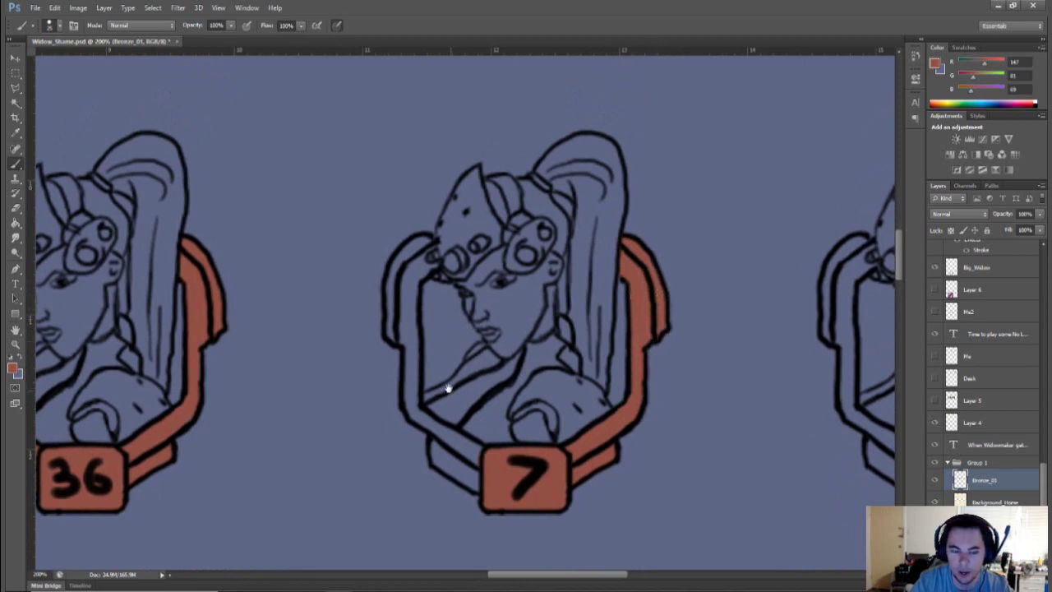
# Step: Paint the left side and lower-left tab of the 7 frame bronze
pyautogui.moveTo(444, 344); pyautogui.dragTo(490, 332)
pyautogui.moveTo(487, 436)
pyautogui.mouseDown()
pyautogui.moveTo(481, 427)
pyautogui.moveTo(477, 448)
pyautogui.moveTo(495, 452)
pyautogui.moveTo(484, 439)
pyautogui.moveTo(513, 462)
pyautogui.moveTo(466, 396)
pyautogui.moveTo(492, 431)
pyautogui.mouseUp()
pyautogui.moveTo(447, 370)
pyautogui.mouseDown()
pyautogui.moveTo(513, 414)
pyautogui.moveTo(570, 374)
pyautogui.moveTo(565, 386)
pyautogui.moveTo(571, 331)
pyautogui.moveTo(602, 303)
pyautogui.moveTo(608, 311)
pyautogui.moveTo(587, 327)
pyautogui.mouseUp()
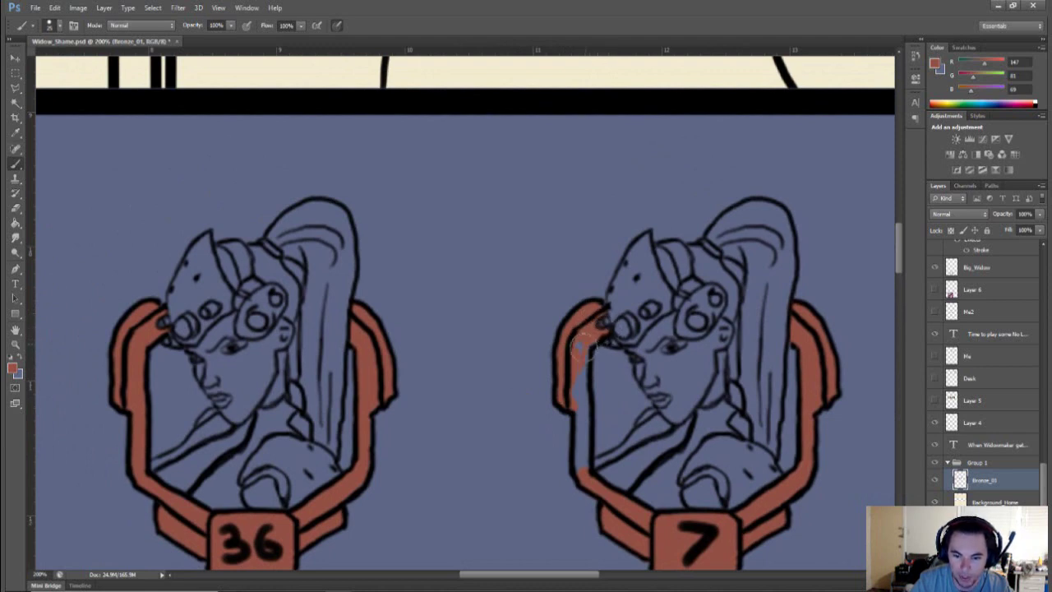
pyautogui.moveTo(580, 352)
pyautogui.mouseDown()
pyautogui.moveTo(579, 408)
pyautogui.moveTo(574, 393)
pyautogui.moveTo(589, 462)
pyautogui.moveTo(574, 468)
pyautogui.moveTo(586, 414)
pyautogui.mouseUp()
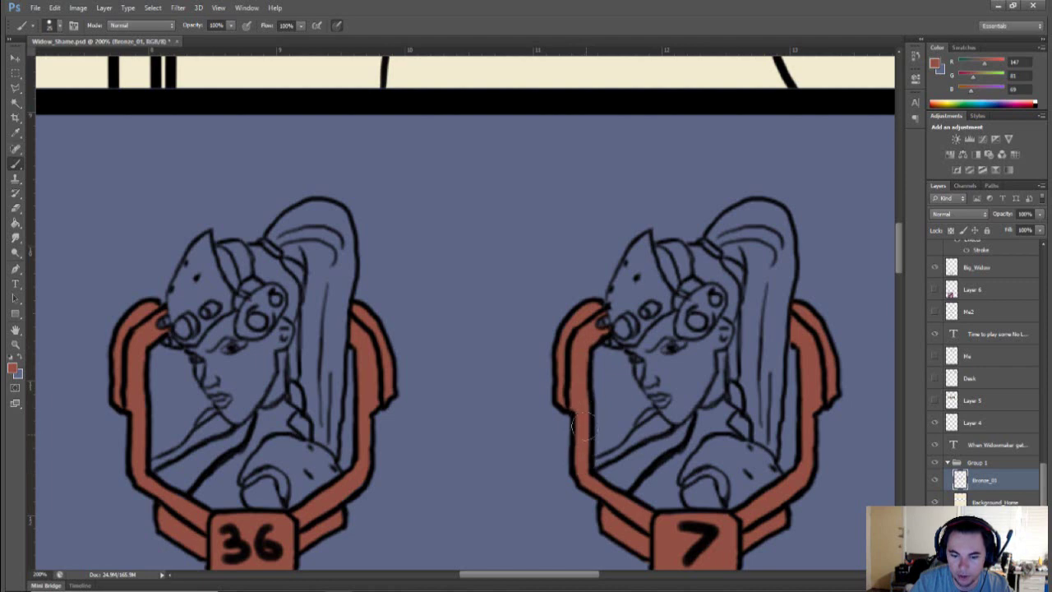
# Step: Paint the left side of the portrait frame numbered 1 bronze
pyautogui.moveTo(694, 535); pyautogui.dragTo(420, 429)
pyautogui.moveTo(669, 455); pyautogui.dragTo(306, 495)
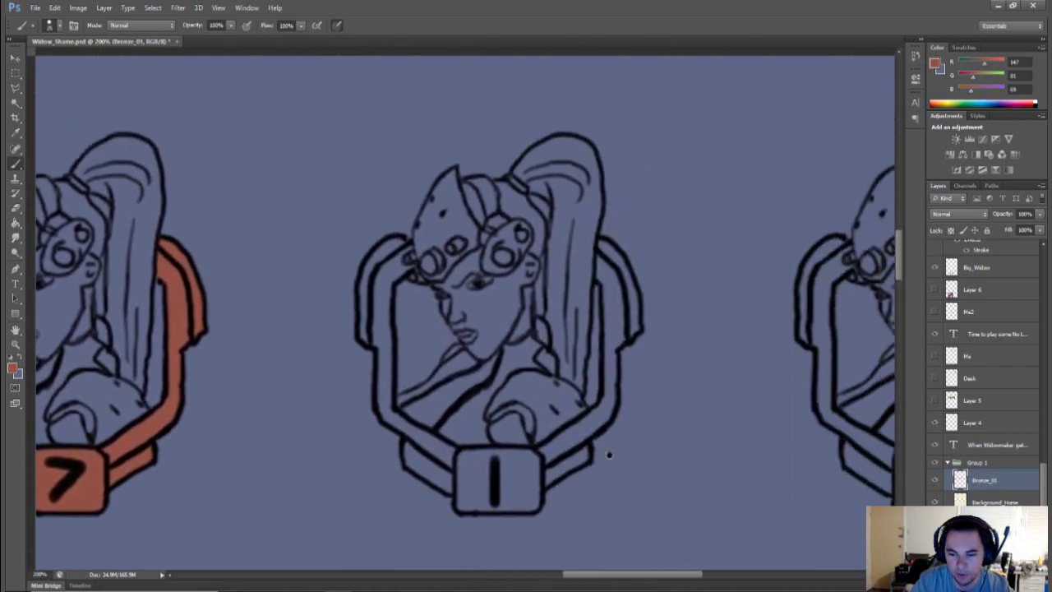
pyautogui.moveTo(582, 461); pyautogui.dragTo(565, 436)
pyautogui.moveTo(467, 443); pyautogui.dragTo(374, 393)
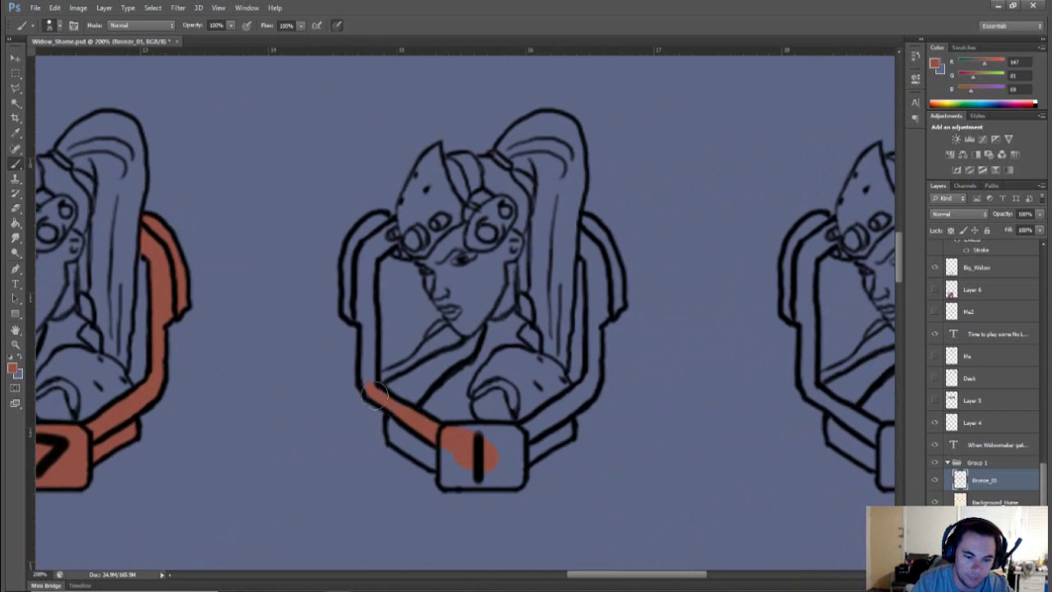
pyautogui.moveTo(365, 377)
pyautogui.mouseDown()
pyautogui.moveTo(365, 306)
pyautogui.moveTo(361, 316)
pyautogui.moveTo(382, 308)
pyautogui.moveTo(415, 324)
pyautogui.moveTo(397, 345)
pyautogui.moveTo(393, 305)
pyautogui.moveTo(408, 267)
pyautogui.moveTo(427, 250)
pyautogui.moveTo(434, 260)
pyautogui.moveTo(416, 263)
pyautogui.moveTo(434, 248)
pyautogui.moveTo(425, 277)
pyautogui.moveTo(436, 261)
pyautogui.moveTo(439, 276)
pyautogui.moveTo(409, 288)
pyautogui.moveTo(411, 309)
pyautogui.moveTo(435, 283)
pyautogui.moveTo(418, 331)
pyautogui.moveTo(412, 319)
pyautogui.moveTo(414, 345)
pyautogui.mouseUp()
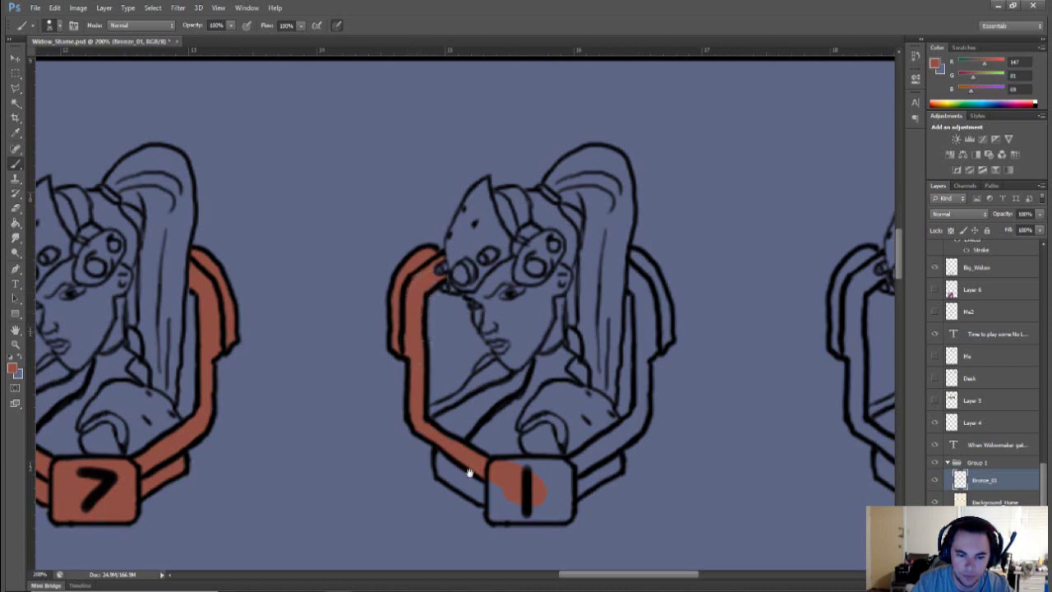
# Step: Paint the lower-left tab and the number badge of frame 1 bronze
pyautogui.moveTo(477, 477)
pyautogui.mouseDown()
pyautogui.moveTo(452, 431)
pyautogui.moveTo(454, 439)
pyautogui.moveTo(407, 403)
pyautogui.mouseUp()
pyautogui.press('e')
pyautogui.press('b')
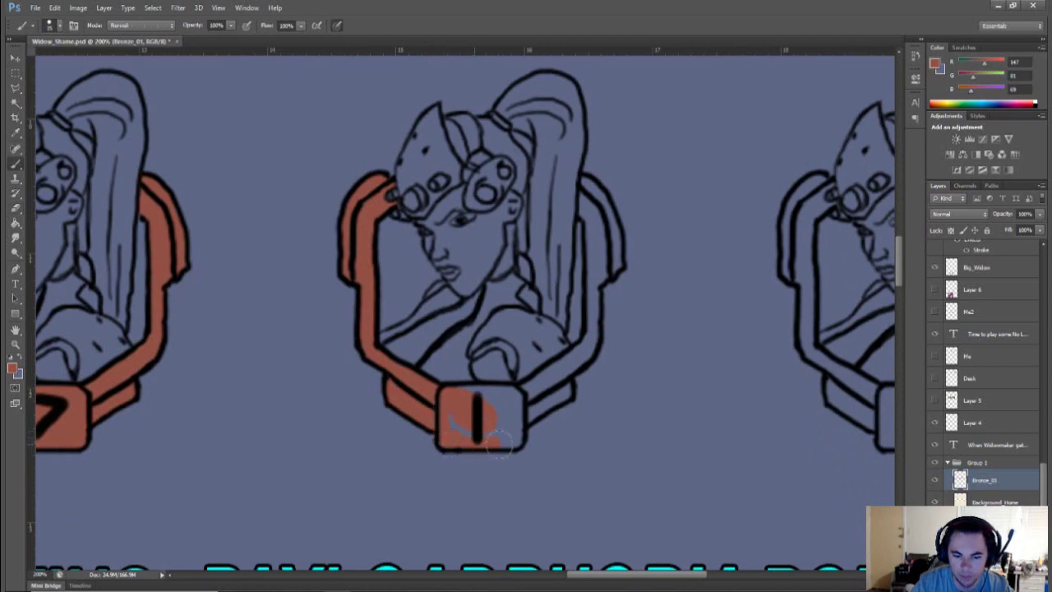
pyautogui.moveTo(503, 443)
pyautogui.mouseDown()
pyautogui.moveTo(518, 444)
pyautogui.moveTo(522, 404)
pyautogui.moveTo(501, 393)
pyautogui.moveTo(452, 397)
pyautogui.mouseUp()
pyautogui.moveTo(510, 417); pyautogui.dragTo(460, 418)
# Step: Finish the bronze fill of the 1 badge and paint the lower-right bar of its frame, erasing the overspill
pyautogui.hscroll(4, 428, 410)
pyautogui.moveTo(413, 392)
pyautogui.mouseDown()
pyautogui.moveTo(373, 405)
pyautogui.moveTo(416, 383)
pyautogui.moveTo(442, 347)
pyautogui.moveTo(441, 361)
pyautogui.moveTo(443, 333)
pyautogui.moveTo(441, 362)
pyautogui.moveTo(448, 267)
pyautogui.moveTo(452, 329)
pyautogui.mouseUp()
pyautogui.press('e')
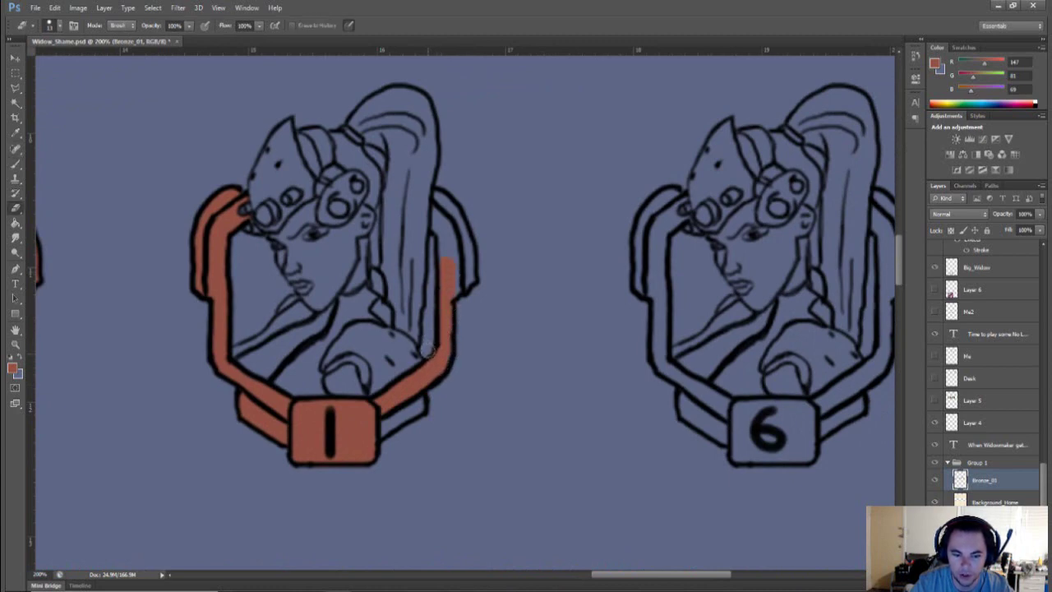
pyautogui.scroll(1, 428, 349)
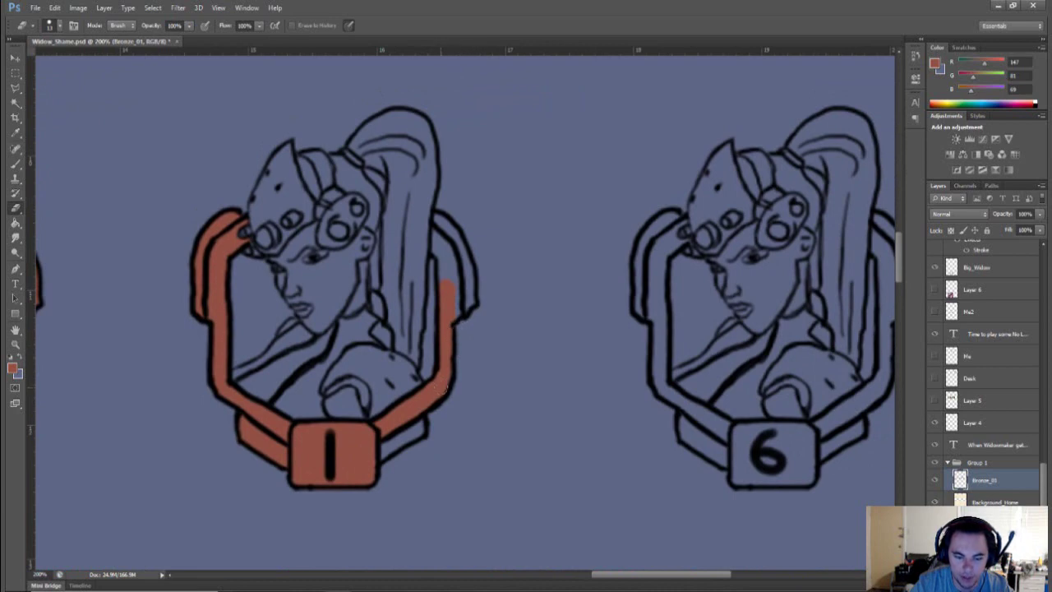
# Step: Paint the upper-right side and lower-right tab of the frame numbered 1 bronze
pyautogui.press('b')
pyautogui.scroll(1, 442, 377)
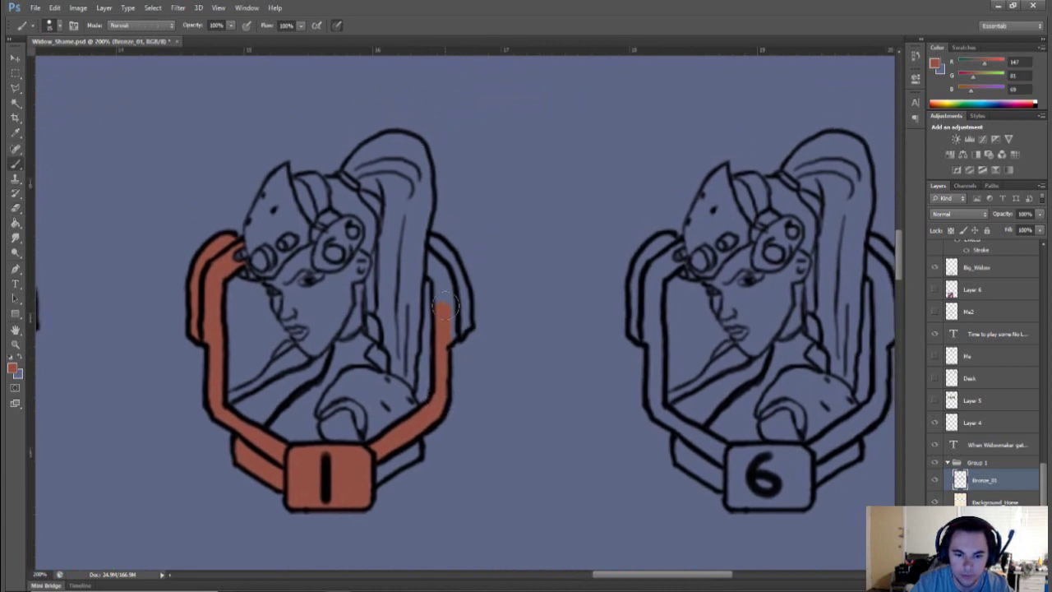
pyautogui.moveTo(441, 327)
pyautogui.mouseDown()
pyautogui.moveTo(433, 240)
pyautogui.moveTo(456, 270)
pyautogui.moveTo(452, 282)
pyautogui.moveTo(440, 261)
pyautogui.mouseUp()
pyautogui.moveTo(454, 330); pyautogui.dragTo(462, 328)
pyautogui.moveTo(424, 453); pyautogui.dragTo(487, 348)
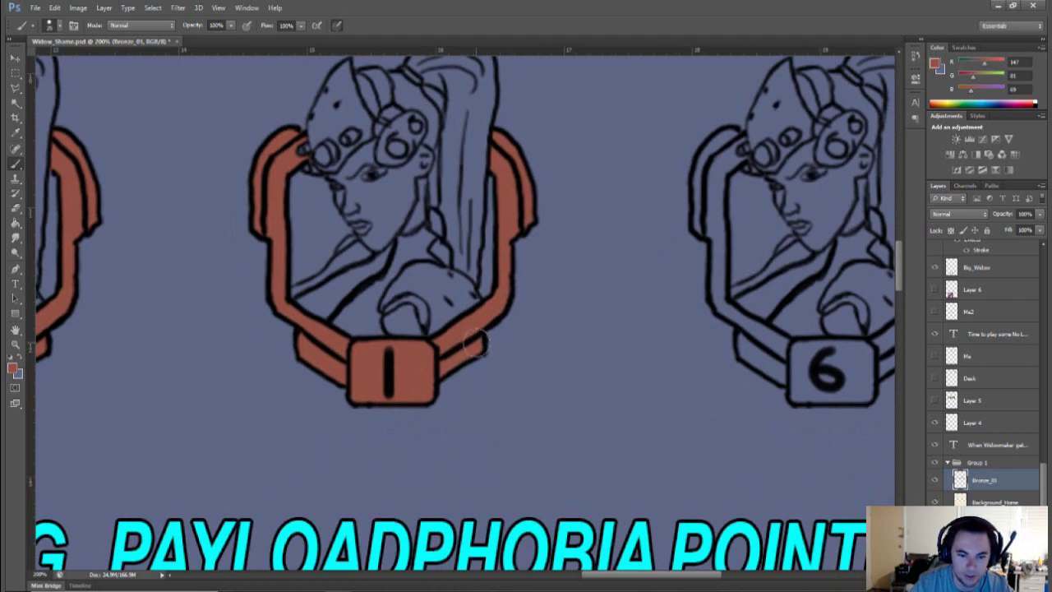
# Step: Paint the 6 badge and the lower-left bar and tab of its frame bronze, cleaning the edges
pyautogui.scroll(2, 555, 365)
pyautogui.hscroll(9, 554, 365)
pyautogui.scroll(-1, 526, 374)
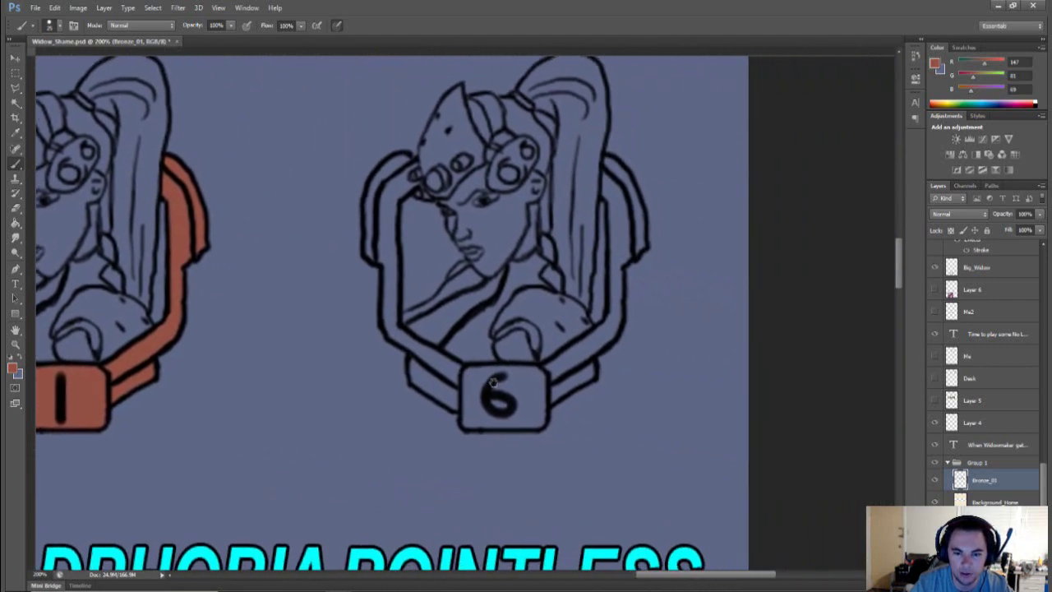
pyautogui.hscroll(-1, 501, 383)
pyautogui.moveTo(526, 396)
pyautogui.mouseDown()
pyautogui.moveTo(523, 427)
pyautogui.moveTo(570, 416)
pyautogui.moveTo(562, 426)
pyautogui.moveTo(590, 426)
pyautogui.moveTo(587, 381)
pyautogui.moveTo(550, 378)
pyautogui.moveTo(573, 401)
pyautogui.mouseUp()
pyautogui.moveTo(486, 392)
pyautogui.mouseDown()
pyautogui.moveTo(465, 374)
pyautogui.moveTo(513, 415)
pyautogui.moveTo(470, 379)
pyautogui.moveTo(502, 376)
pyautogui.moveTo(521, 394)
pyautogui.moveTo(510, 390)
pyautogui.mouseUp()
pyautogui.press('e')
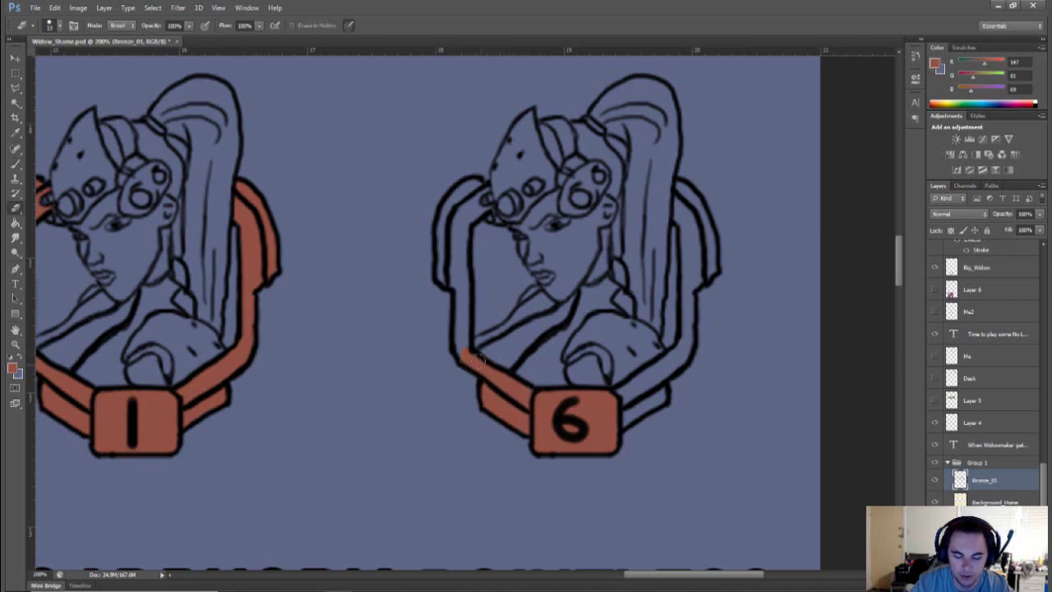
# Step: Paint the upright left side and upper-left guard of the frame numbered 6 bronze
pyautogui.press('b')
pyautogui.moveTo(457, 286)
pyautogui.mouseDown()
pyautogui.moveTo(465, 353)
pyautogui.moveTo(457, 262)
pyautogui.moveTo(448, 280)
pyautogui.moveTo(445, 272)
pyautogui.moveTo(450, 218)
pyautogui.moveTo(444, 240)
pyautogui.moveTo(442, 230)
pyautogui.moveTo(476, 182)
pyautogui.moveTo(489, 193)
pyautogui.moveTo(473, 197)
pyautogui.moveTo(459, 226)
pyautogui.moveTo(486, 209)
pyautogui.moveTo(472, 205)
pyautogui.moveTo(481, 210)
pyautogui.moveTo(451, 251)
pyautogui.mouseUp()
pyautogui.moveTo(547, 329); pyautogui.dragTo(378, 328)
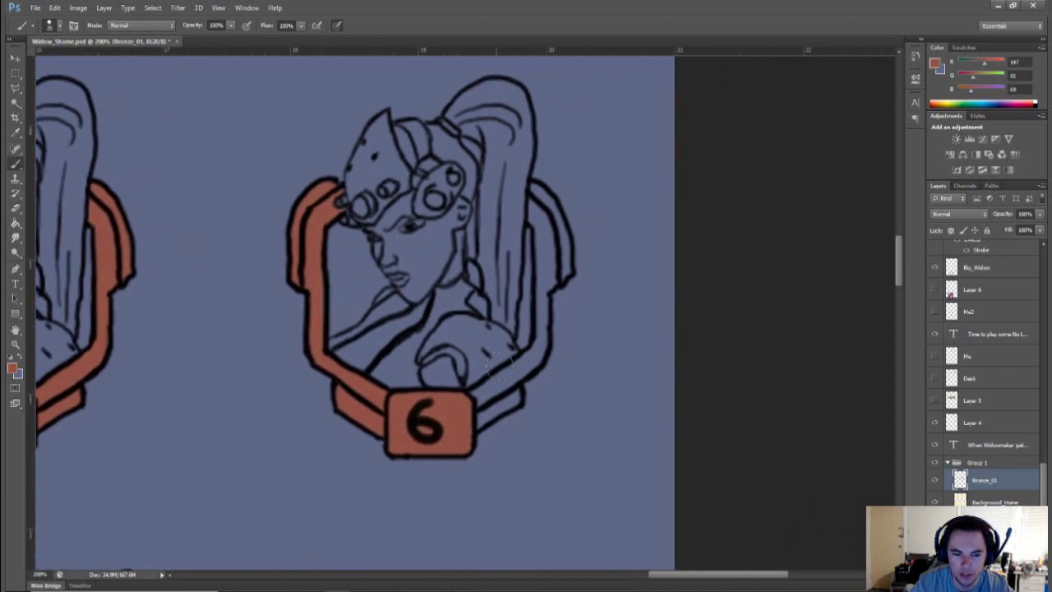
# Step: Paint the right side and lower-right tab of the 6 frame bronze, erasing paint outside the outline
pyautogui.moveTo(502, 384)
pyautogui.mouseDown()
pyautogui.moveTo(470, 403)
pyautogui.moveTo(531, 365)
pyautogui.moveTo(497, 380)
pyautogui.mouseUp()
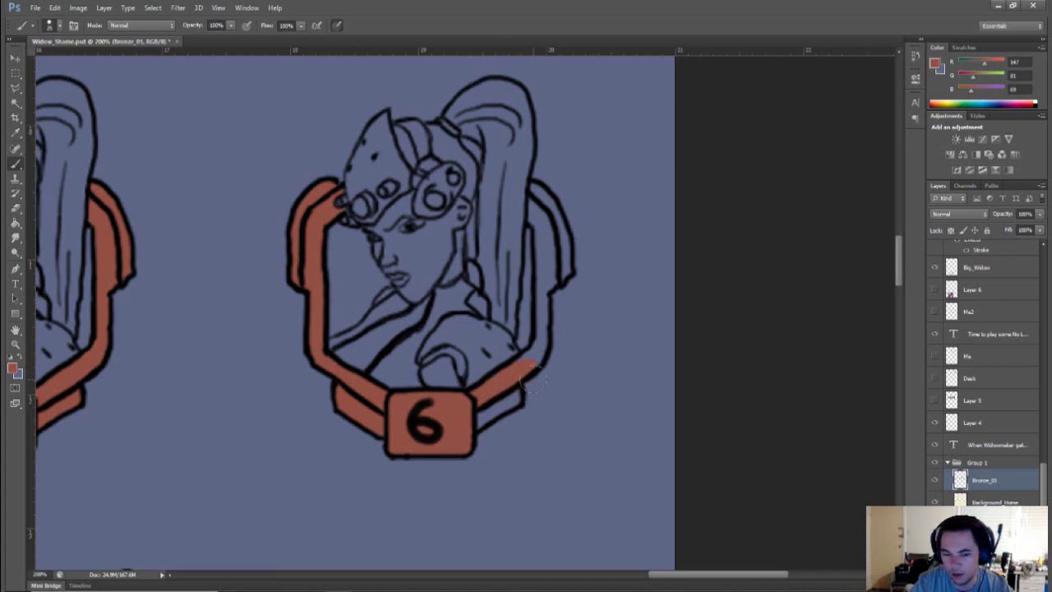
pyautogui.press('e')
pyautogui.press('b')
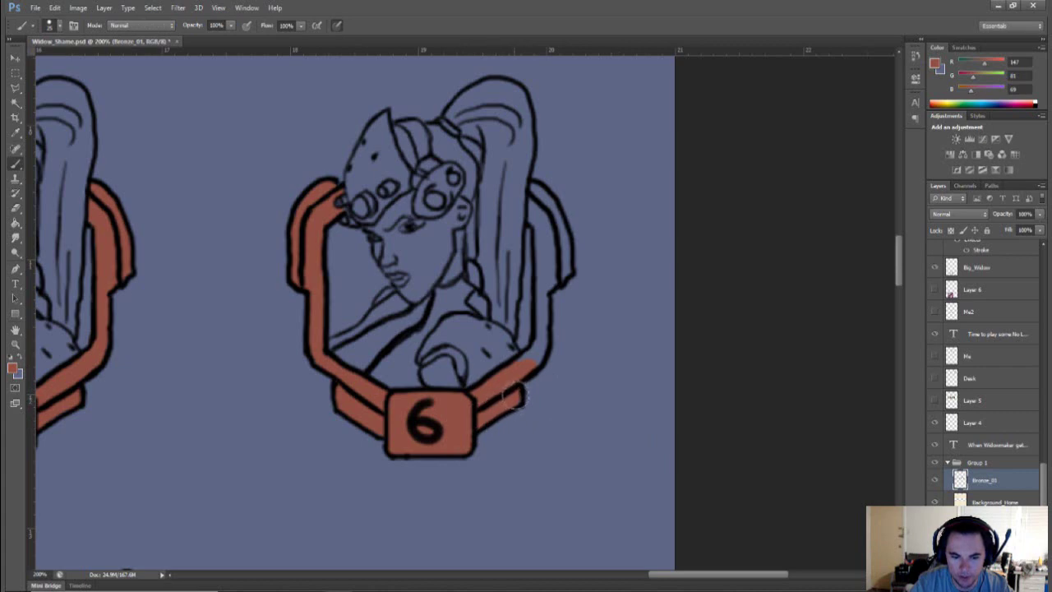
pyautogui.moveTo(522, 359)
pyautogui.mouseDown()
pyautogui.moveTo(544, 346)
pyautogui.moveTo(549, 230)
pyautogui.moveTo(532, 209)
pyautogui.moveTo(534, 187)
pyautogui.moveTo(569, 263)
pyautogui.moveTo(535, 287)
pyautogui.moveTo(554, 243)
pyautogui.moveTo(541, 212)
pyautogui.moveTo(585, 267)
pyautogui.mouseUp()
pyautogui.press('e')
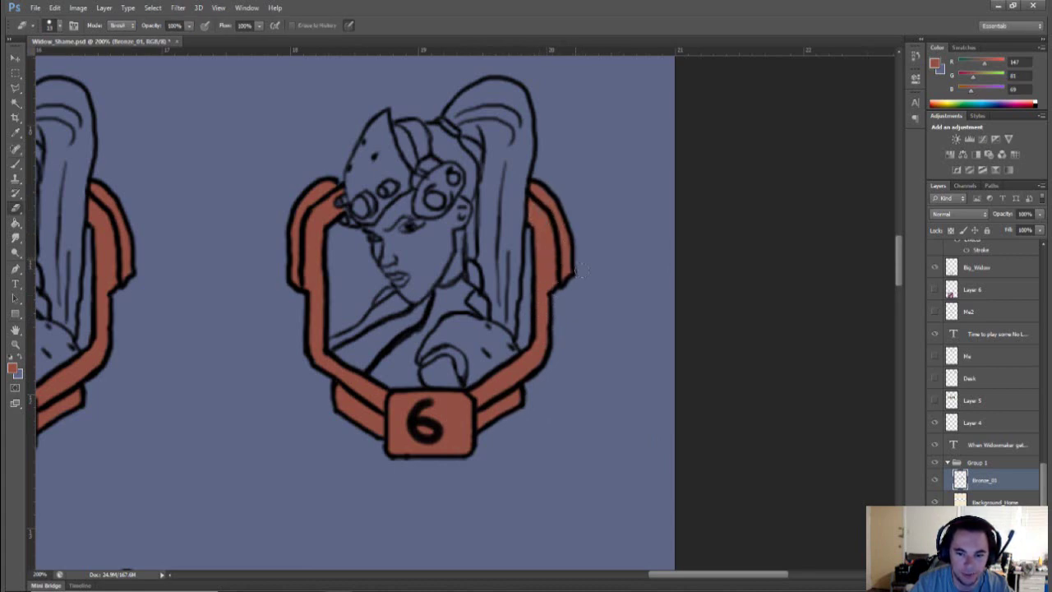
pyautogui.press('b')
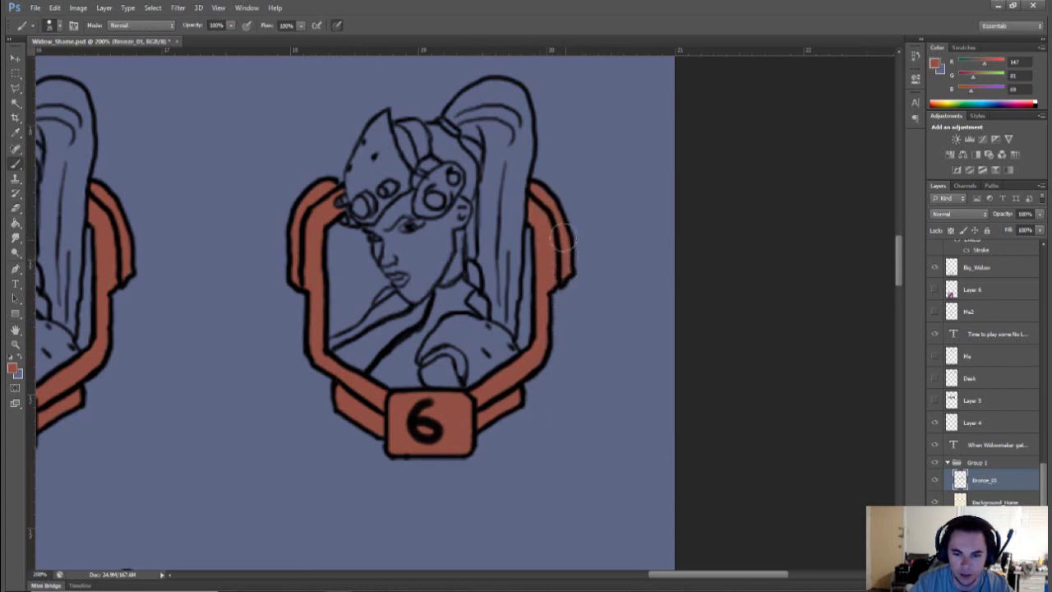
# Step: Review the coloured portrait frames and the remaining panels across the comic page
pyautogui.moveTo(598, 298); pyautogui.dragTo(647, 315)
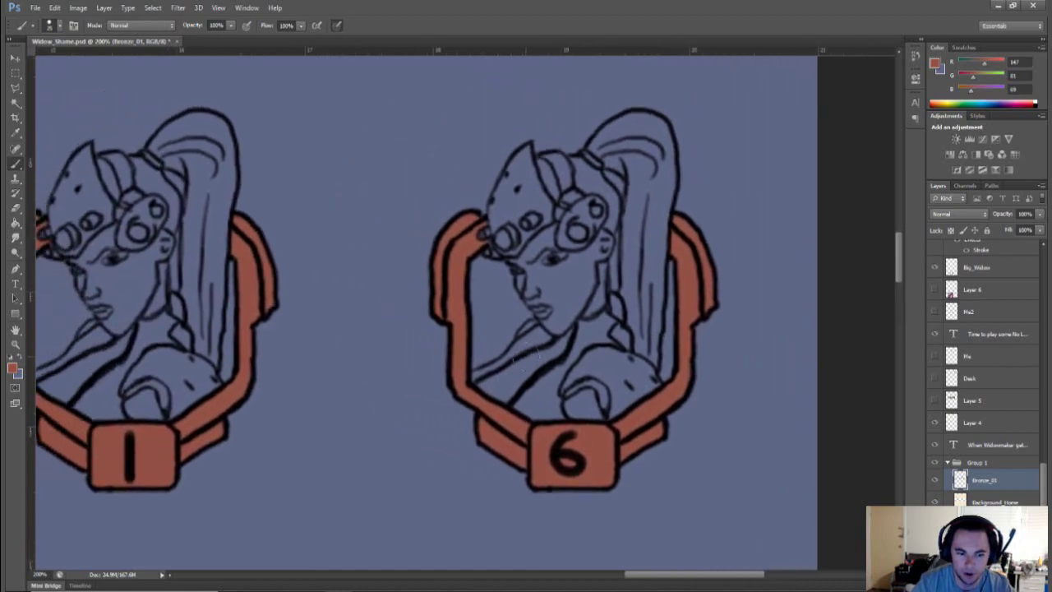
pyautogui.scroll(-5, 527, 361)
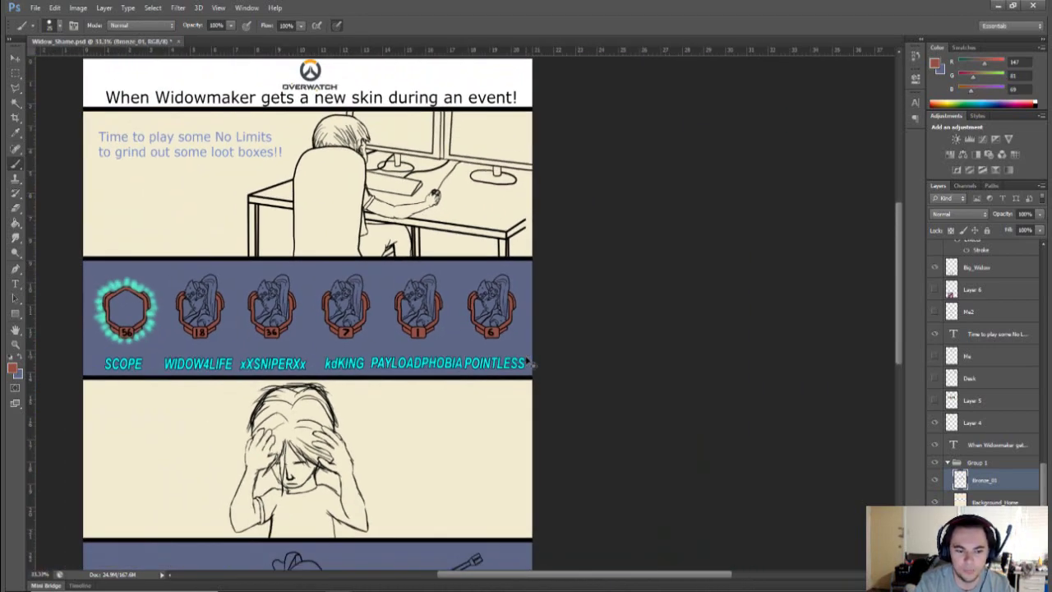
pyautogui.moveTo(635, 430); pyautogui.dragTo(732, 397)
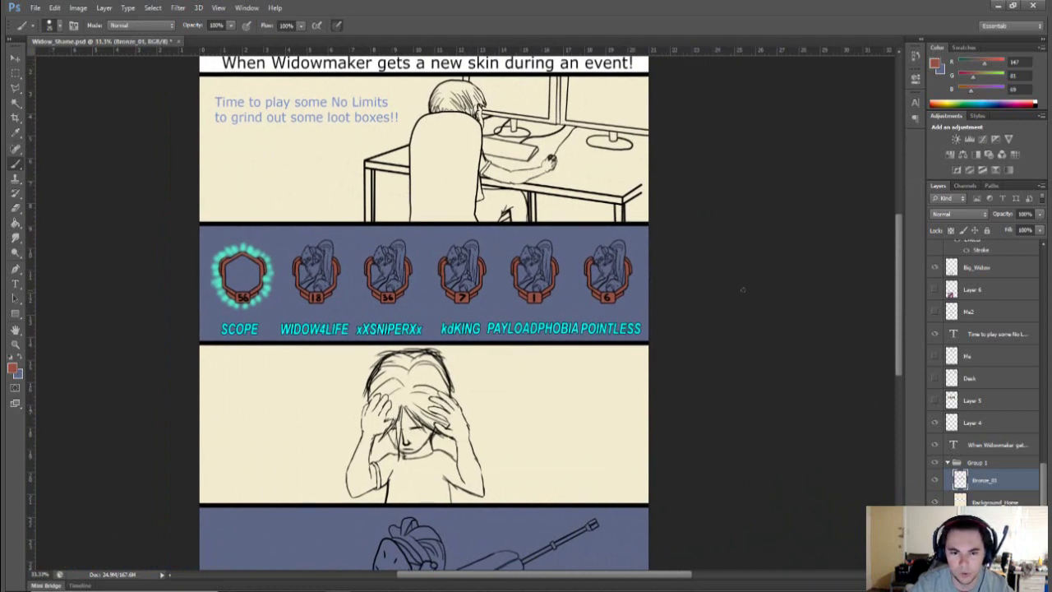
pyautogui.moveTo(745, 289); pyautogui.dragTo(771, 191)
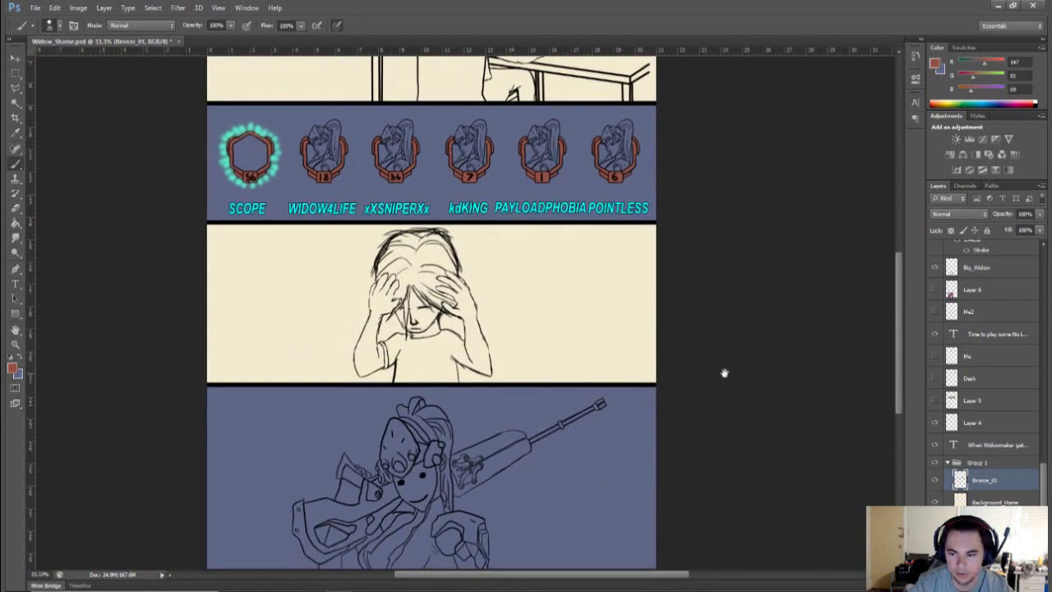
pyautogui.scroll(3, 724, 374)
pyautogui.moveTo(714, 282); pyautogui.dragTo(700, 308)
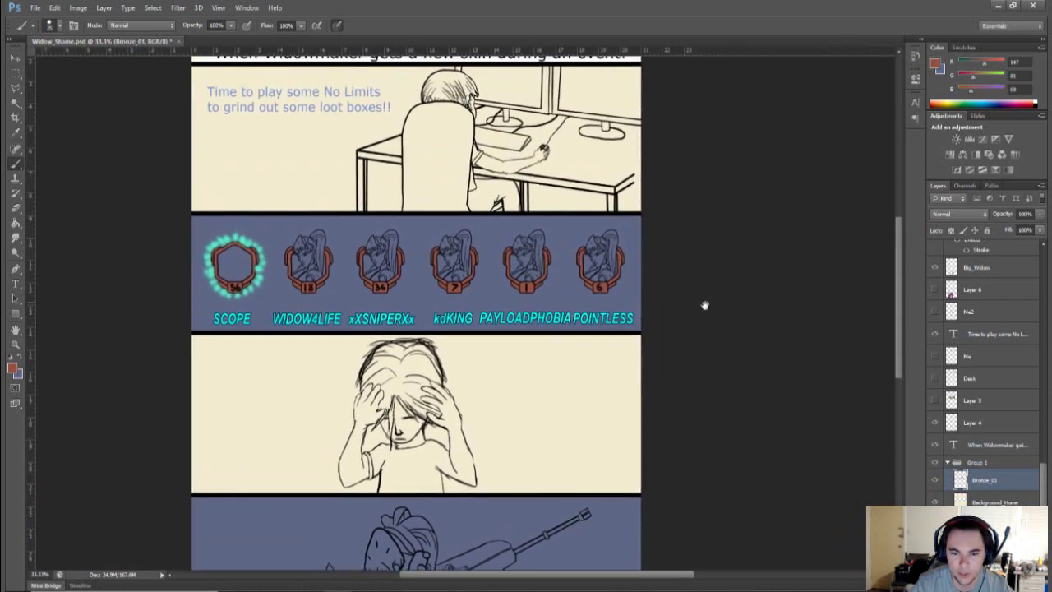
pyautogui.moveTo(702, 371); pyautogui.dragTo(734, 297)
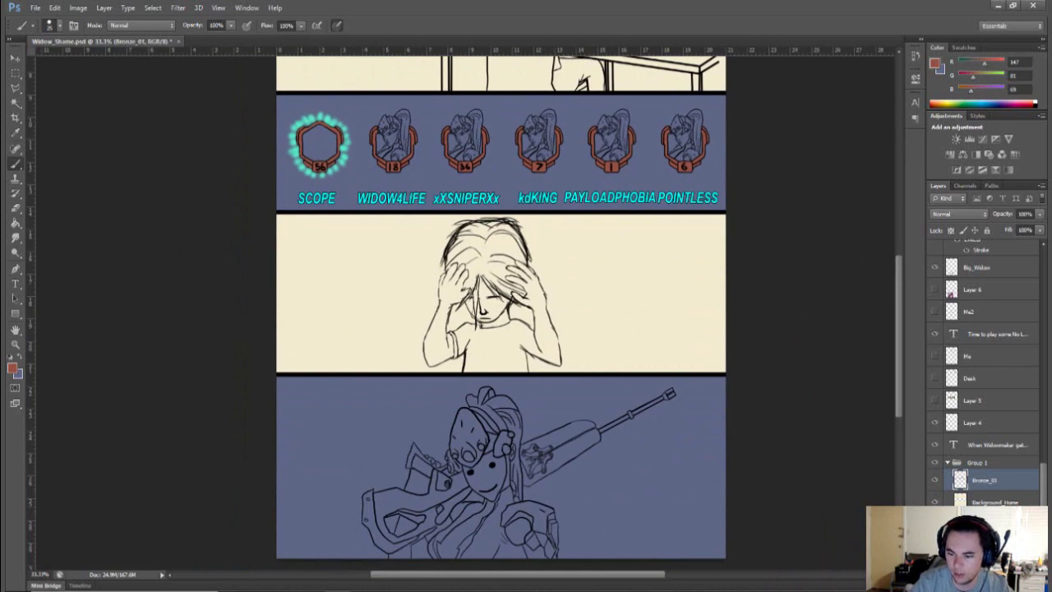
# Step: Add a layer named Widow_Pink and sample the suit's pink from the Layer 6 reference image, hiding the reference again
pyautogui.click(1015, 583)
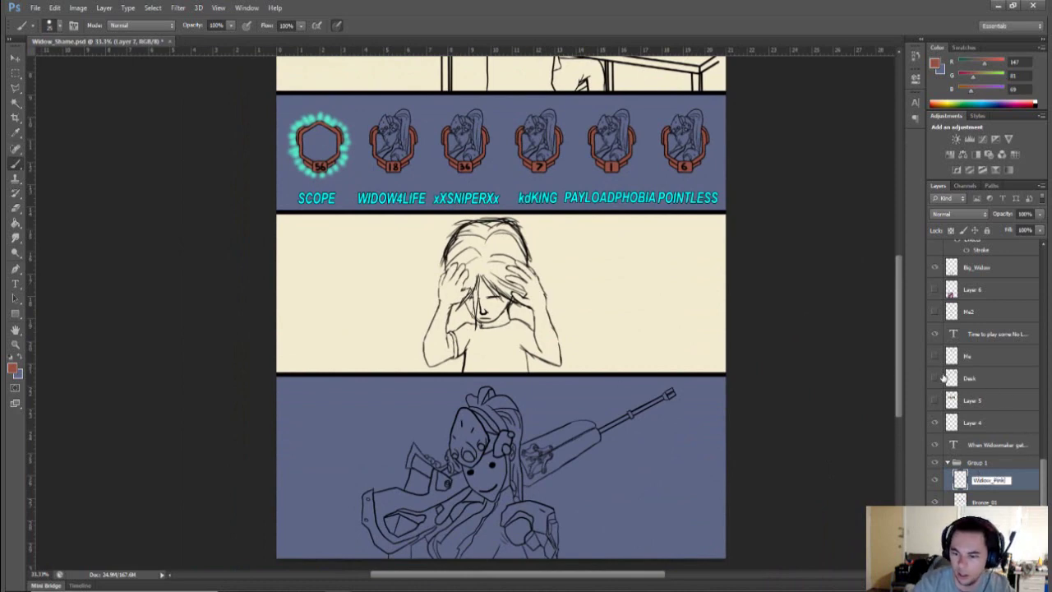
pyautogui.click(934, 289)
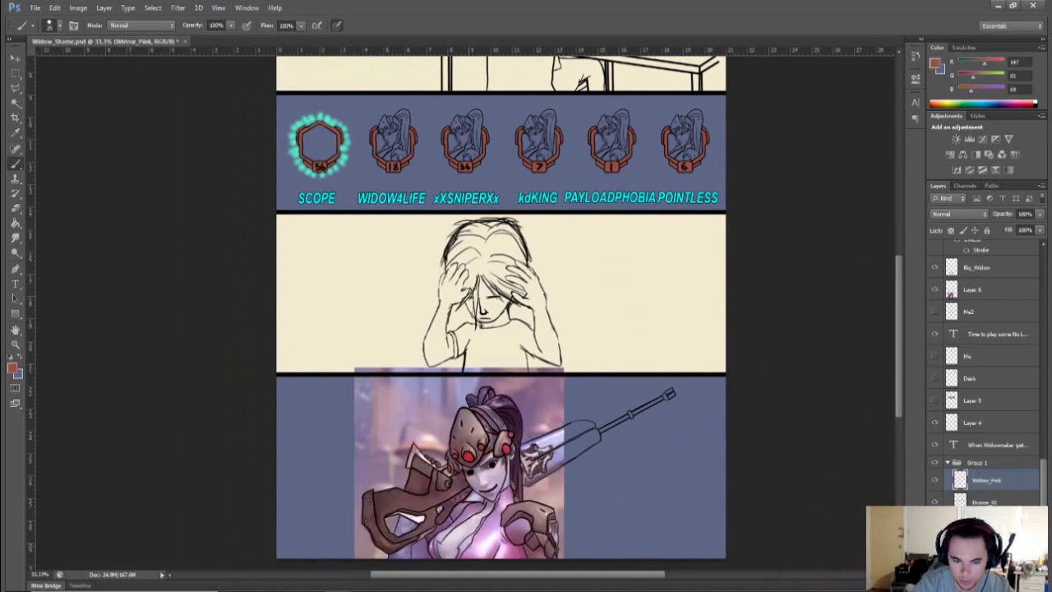
pyautogui.press('i')
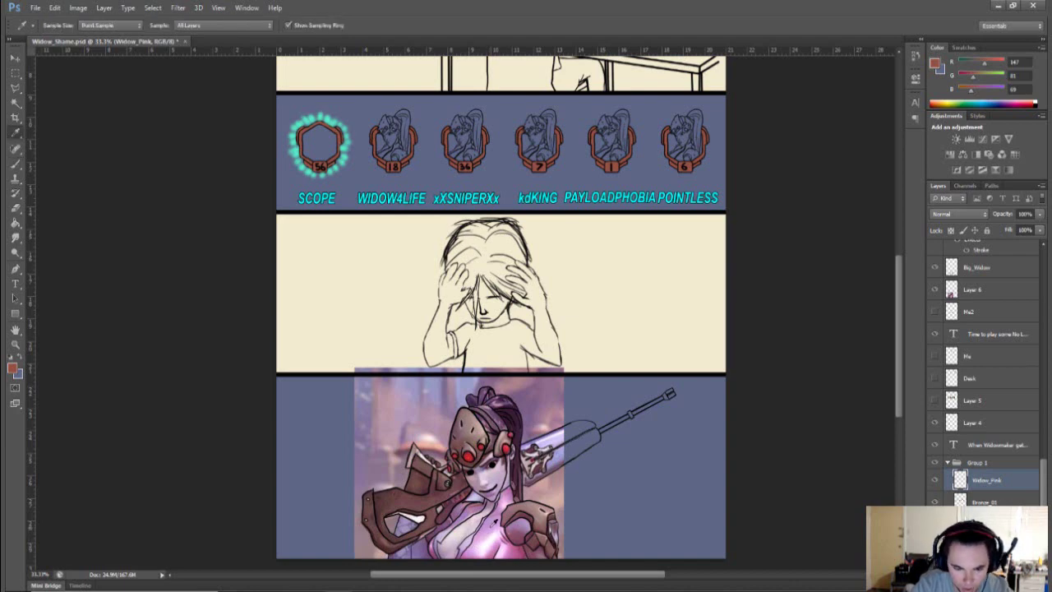
pyautogui.click(494, 523)
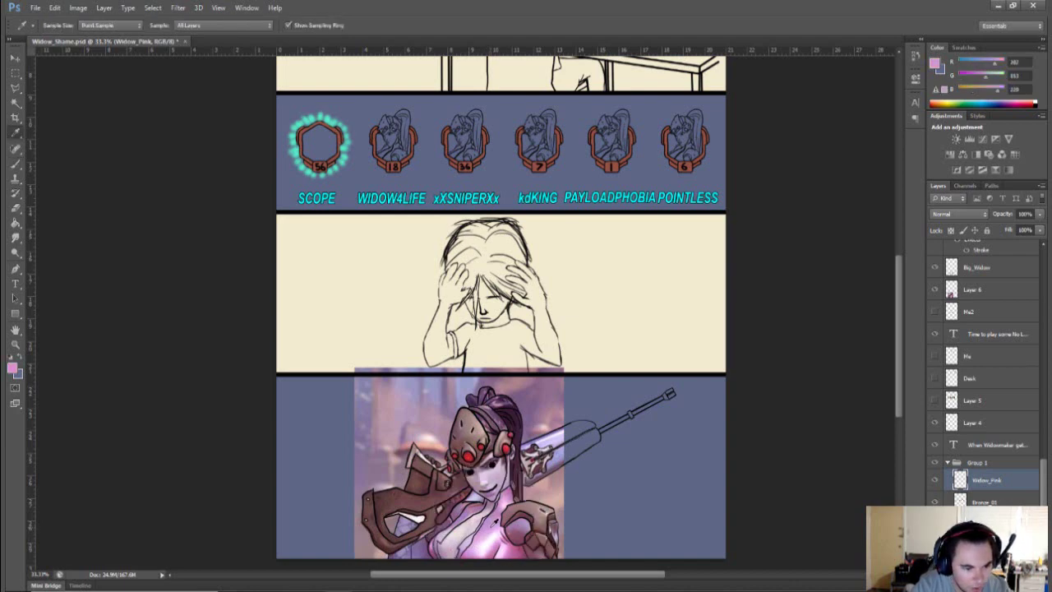
pyautogui.click(934, 289)
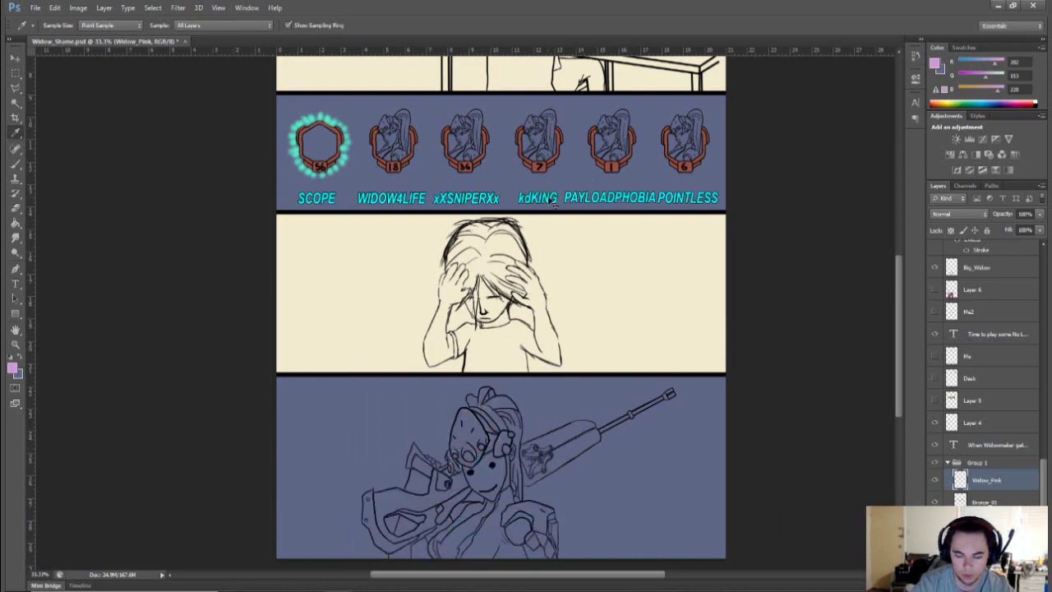
# Step: Paint the suit's chest and collar beside the arm pink in the 18 portrait, erasing overspill along the outlines
pyautogui.hotkey('ctrl', '+')
pyautogui.hotkey('ctrl', '+')
pyautogui.hotkey('ctrl', '+')
pyautogui.moveTo(472, 310); pyautogui.dragTo(524, 386)
pyautogui.moveTo(466, 134); pyautogui.dragTo(526, 387)
pyautogui.press('b')
pyautogui.hotkey('ctrl', '+')
pyautogui.hotkey('ctrl', '+')
pyautogui.moveTo(479, 444); pyautogui.dragTo(730, 268)
pyautogui.moveTo(455, 364)
pyautogui.mouseDown()
pyautogui.moveTo(437, 361)
pyautogui.moveTo(467, 386)
pyautogui.moveTo(495, 390)
pyautogui.moveTo(478, 366)
pyautogui.moveTo(500, 362)
pyautogui.moveTo(473, 354)
pyautogui.moveTo(457, 366)
pyautogui.moveTo(526, 256)
pyautogui.moveTo(562, 239)
pyautogui.moveTo(549, 266)
pyautogui.moveTo(585, 283)
pyautogui.moveTo(502, 284)
pyautogui.moveTo(567, 295)
pyautogui.moveTo(604, 283)
pyautogui.mouseUp()
pyautogui.press('e')
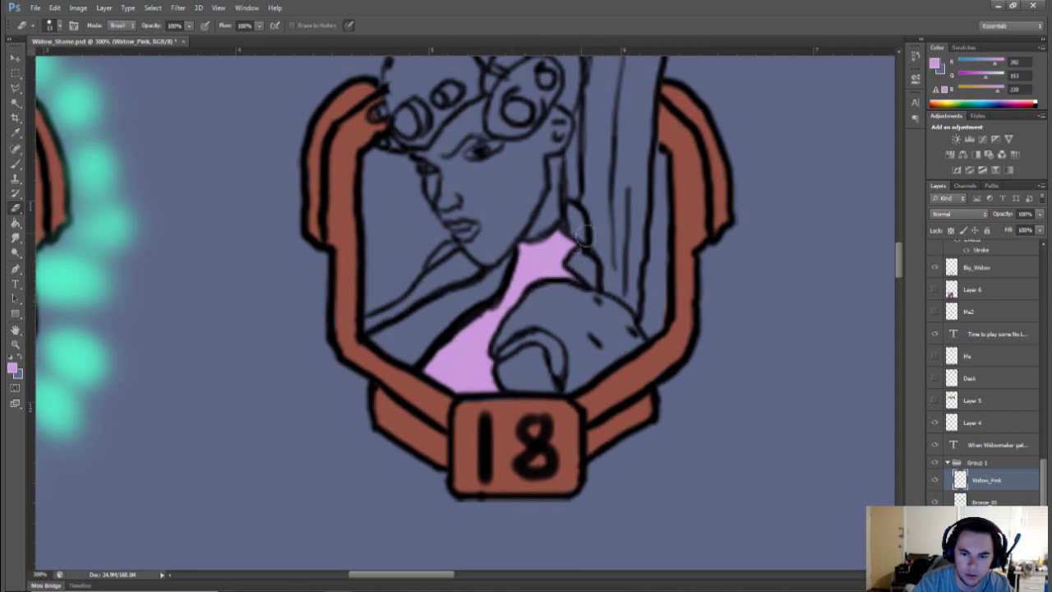
pyautogui.moveTo(534, 337); pyautogui.dragTo(602, 335)
# Step: Paint the far shoulder strip of the suit pink in the 18 portrait and trim its edges
pyautogui.press('b')
pyautogui.moveTo(526, 261)
pyautogui.mouseDown()
pyautogui.moveTo(559, 265)
pyautogui.moveTo(555, 247)
pyautogui.moveTo(567, 265)
pyautogui.moveTo(506, 283)
pyautogui.moveTo(555, 251)
pyautogui.moveTo(460, 314)
pyautogui.moveTo(518, 255)
pyautogui.mouseUp()
pyautogui.press('e')
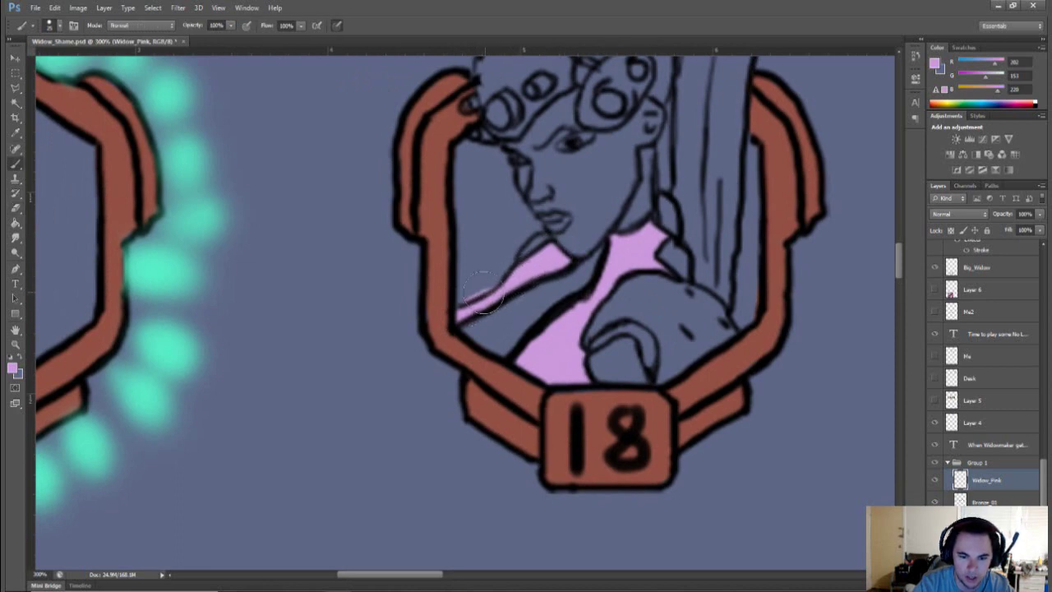
pyautogui.press('e')
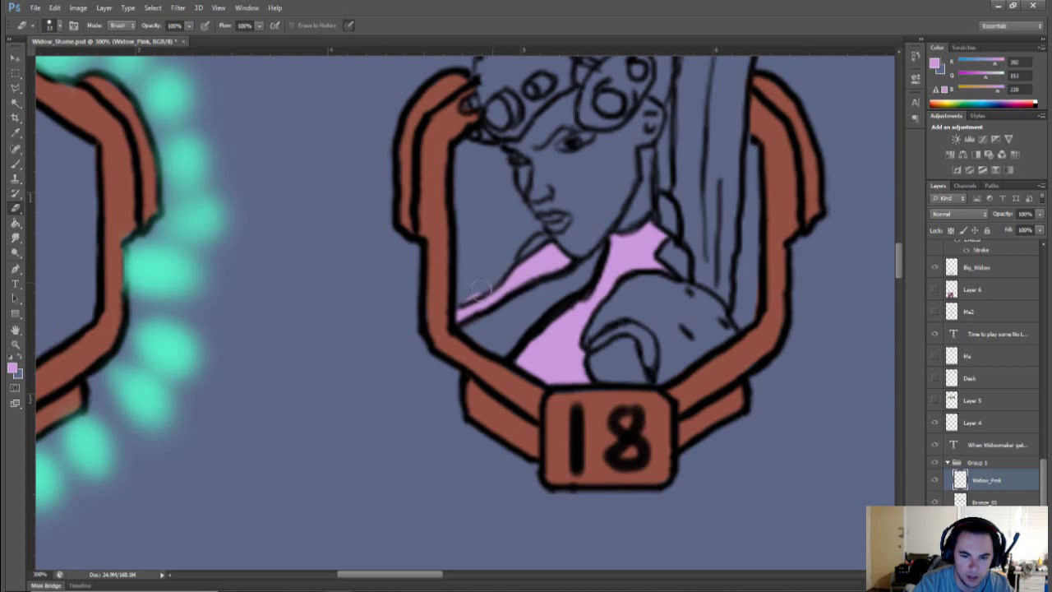
pyautogui.moveTo(585, 301); pyautogui.dragTo(491, 331)
# Step: Paint the suit's chest, collar and far shoulder strip pink in the 36 portrait, erasing overspill along the outlines
pyautogui.moveTo(605, 282)
pyautogui.mouseDown()
pyautogui.moveTo(589, 354)
pyautogui.moveTo(563, 359)
pyautogui.moveTo(486, 319)
pyautogui.moveTo(754, 338)
pyautogui.moveTo(411, 267)
pyautogui.mouseUp()
pyautogui.moveTo(821, 364)
pyautogui.mouseDown()
pyautogui.moveTo(530, 339)
pyautogui.moveTo(505, 311)
pyautogui.moveTo(487, 323)
pyautogui.moveTo(524, 306)
pyautogui.moveTo(588, 245)
pyautogui.moveTo(594, 266)
pyautogui.moveTo(560, 271)
pyautogui.moveTo(607, 251)
pyautogui.mouseUp()
pyautogui.press('b')
pyautogui.press('e')
pyautogui.moveTo(675, 332); pyautogui.dragTo(540, 328)
pyautogui.press('b')
pyautogui.moveTo(461, 329)
pyautogui.mouseDown()
pyautogui.moveTo(440, 349)
pyautogui.moveTo(460, 316)
pyautogui.moveTo(469, 342)
pyautogui.moveTo(477, 288)
pyautogui.moveTo(489, 283)
pyautogui.moveTo(516, 222)
pyautogui.moveTo(541, 217)
pyautogui.moveTo(517, 234)
pyautogui.moveTo(548, 218)
pyautogui.moveTo(557, 232)
pyautogui.moveTo(535, 254)
pyautogui.moveTo(553, 245)
pyautogui.moveTo(544, 264)
pyautogui.moveTo(540, 234)
pyautogui.mouseUp()
pyautogui.moveTo(503, 268)
pyautogui.mouseDown()
pyautogui.moveTo(456, 362)
pyautogui.moveTo(469, 353)
pyautogui.moveTo(472, 368)
pyautogui.moveTo(411, 355)
pyautogui.moveTo(423, 354)
pyautogui.mouseUp()
pyautogui.press('e')
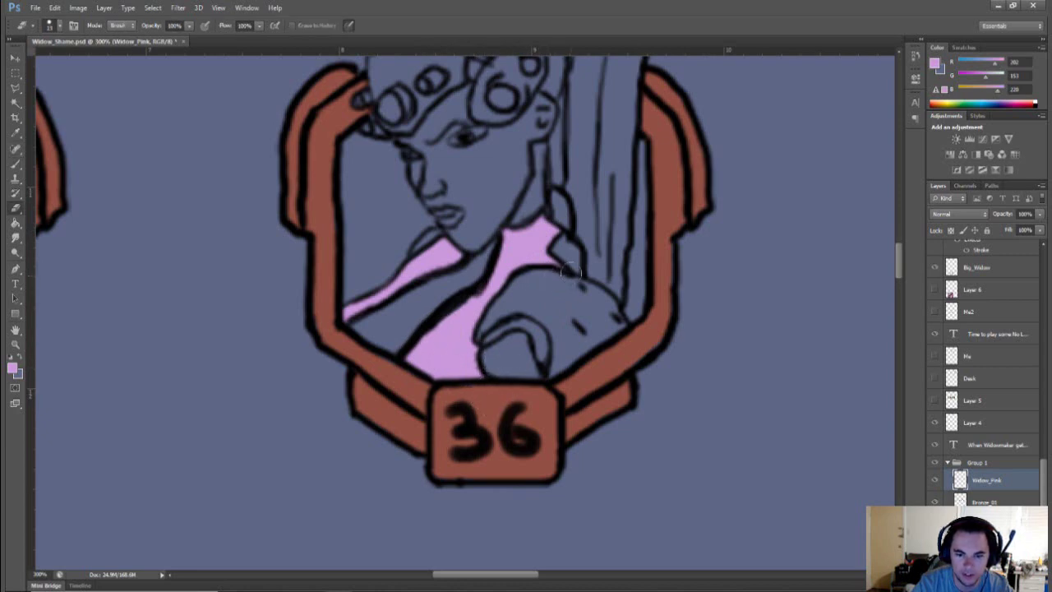
pyautogui.moveTo(637, 308); pyautogui.dragTo(628, 313)
pyautogui.press('b')
pyautogui.moveTo(466, 309); pyautogui.dragTo(421, 349)
# Step: Paint the suit's chest, collar and far shoulder strip pink in the 7 portrait and erase the overspill
pyautogui.moveTo(616, 315); pyautogui.dragTo(287, 358)
pyautogui.moveTo(731, 323); pyautogui.dragTo(564, 300)
pyautogui.moveTo(508, 338)
pyautogui.mouseDown()
pyautogui.moveTo(608, 267)
pyautogui.moveTo(580, 291)
pyautogui.mouseUp()
pyautogui.moveTo(650, 307); pyautogui.dragTo(606, 250)
pyautogui.moveTo(626, 207)
pyautogui.mouseDown()
pyautogui.moveTo(652, 189)
pyautogui.moveTo(666, 200)
pyautogui.moveTo(641, 218)
pyautogui.moveTo(667, 236)
pyautogui.moveTo(640, 218)
pyautogui.moveTo(624, 222)
pyautogui.moveTo(567, 297)
pyautogui.moveTo(526, 325)
pyautogui.moveTo(584, 279)
pyautogui.moveTo(565, 294)
pyautogui.moveTo(572, 316)
pyautogui.moveTo(578, 292)
pyautogui.moveTo(580, 300)
pyautogui.moveTo(582, 345)
pyautogui.moveTo(572, 339)
pyautogui.moveTo(602, 347)
pyautogui.moveTo(541, 333)
pyautogui.moveTo(582, 368)
pyautogui.moveTo(563, 368)
pyautogui.moveTo(660, 368)
pyautogui.mouseUp()
pyautogui.press('e')
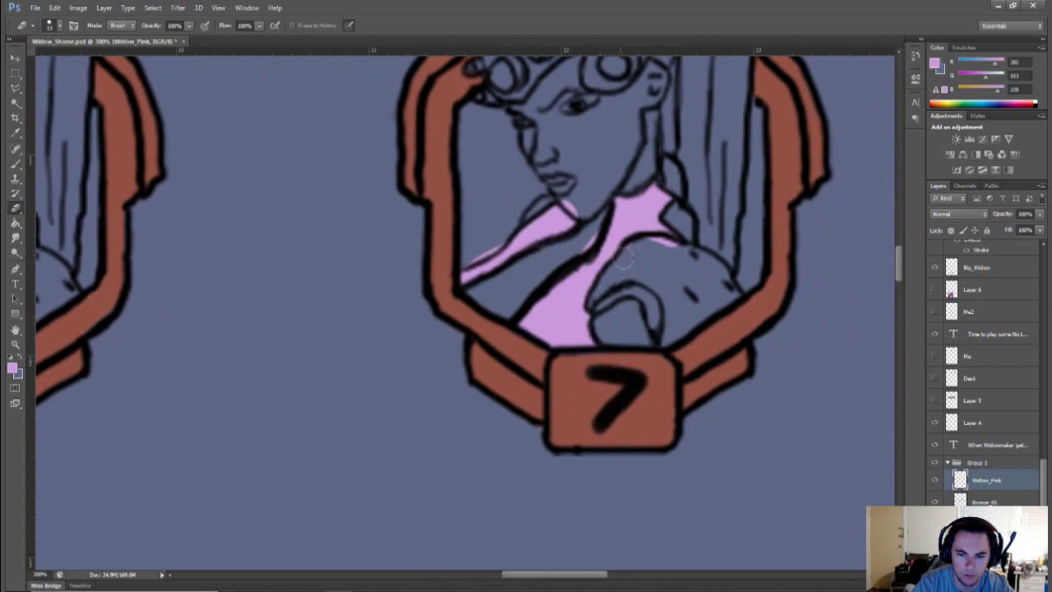
pyautogui.moveTo(628, 252)
pyautogui.mouseDown()
pyautogui.moveTo(662, 240)
pyautogui.moveTo(682, 250)
pyautogui.mouseUp()
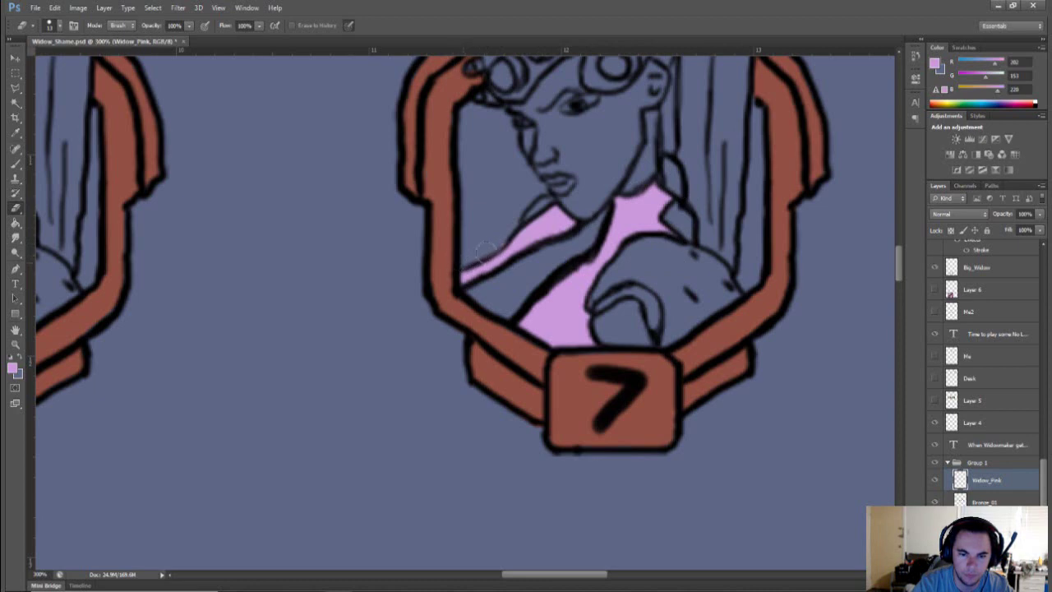
# Step: Paint the suit's chest and collar beside the arm pink in the portrait numbered 1
pyautogui.hscroll(10, 595, 289)
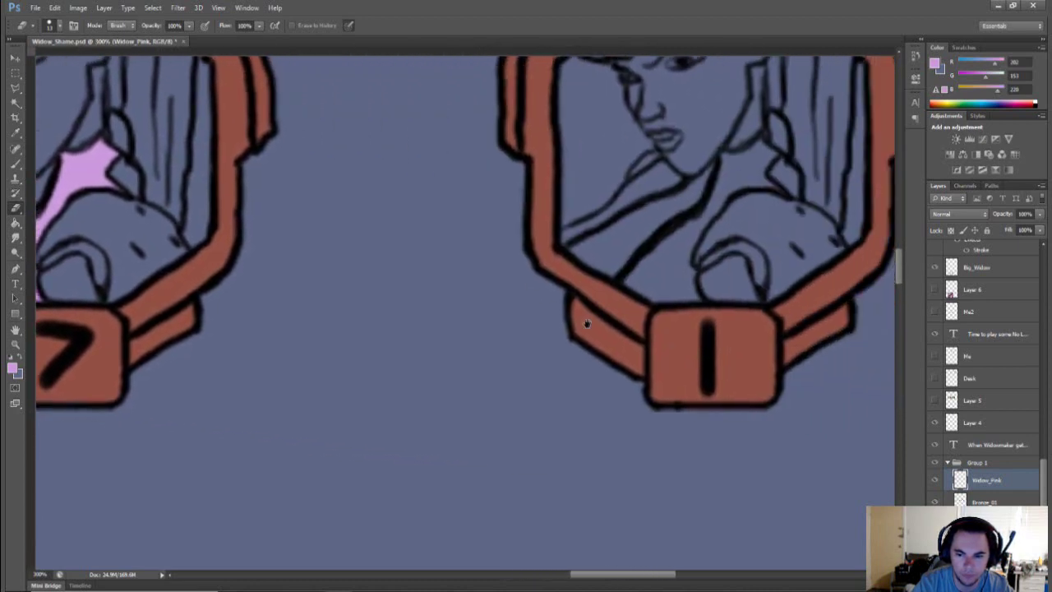
pyautogui.hscroll(-10, 466, 366)
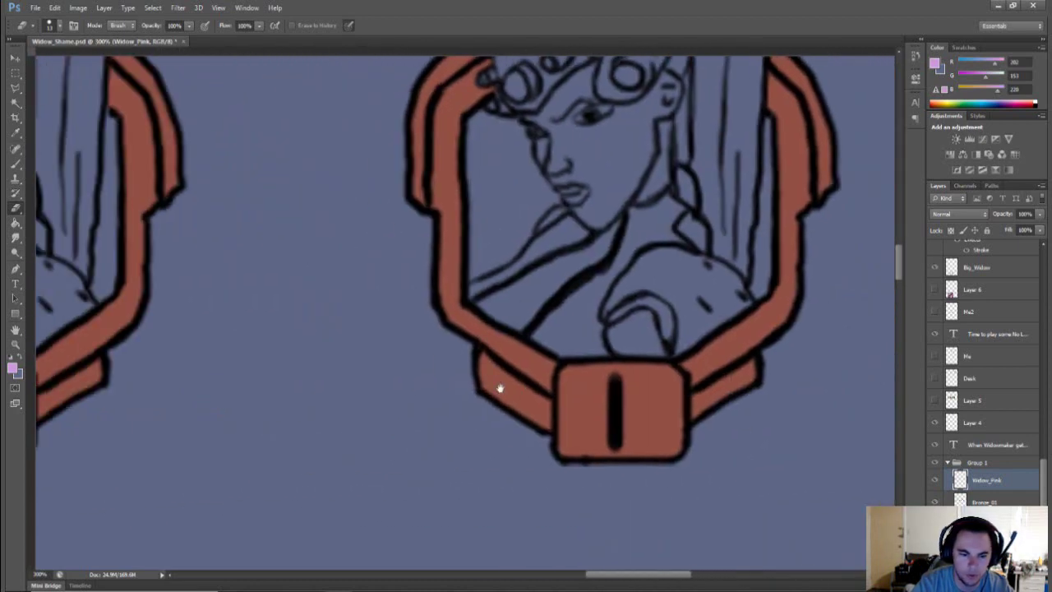
pyautogui.press('b')
pyautogui.moveTo(649, 303)
pyautogui.mouseDown()
pyautogui.moveTo(621, 340)
pyautogui.moveTo(672, 296)
pyautogui.moveTo(661, 301)
pyautogui.moveTo(710, 222)
pyautogui.moveTo(737, 201)
pyautogui.moveTo(754, 204)
pyautogui.moveTo(756, 234)
pyautogui.moveTo(772, 248)
pyautogui.moveTo(723, 238)
pyautogui.mouseUp()
pyautogui.moveTo(669, 316)
pyautogui.mouseDown()
pyautogui.moveTo(682, 341)
pyautogui.moveTo(686, 327)
pyautogui.moveTo(646, 353)
pyautogui.moveTo(641, 341)
pyautogui.mouseUp()
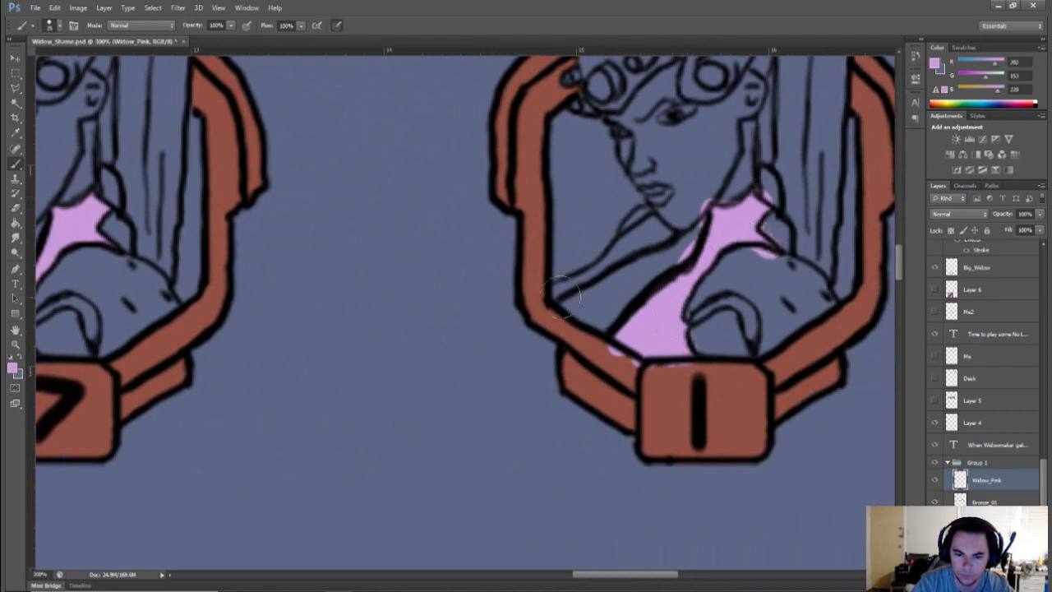
# Step: Paint the suit's far shoulder strip pink in the 1 portrait and erase the overspill along the strip, collar, arm and frame
pyautogui.moveTo(559, 294)
pyautogui.mouseDown()
pyautogui.moveTo(581, 282)
pyautogui.moveTo(544, 300)
pyautogui.moveTo(624, 256)
pyautogui.moveTo(612, 257)
pyautogui.moveTo(654, 223)
pyautogui.moveTo(667, 231)
pyautogui.moveTo(628, 245)
pyautogui.mouseUp()
pyautogui.press('e')
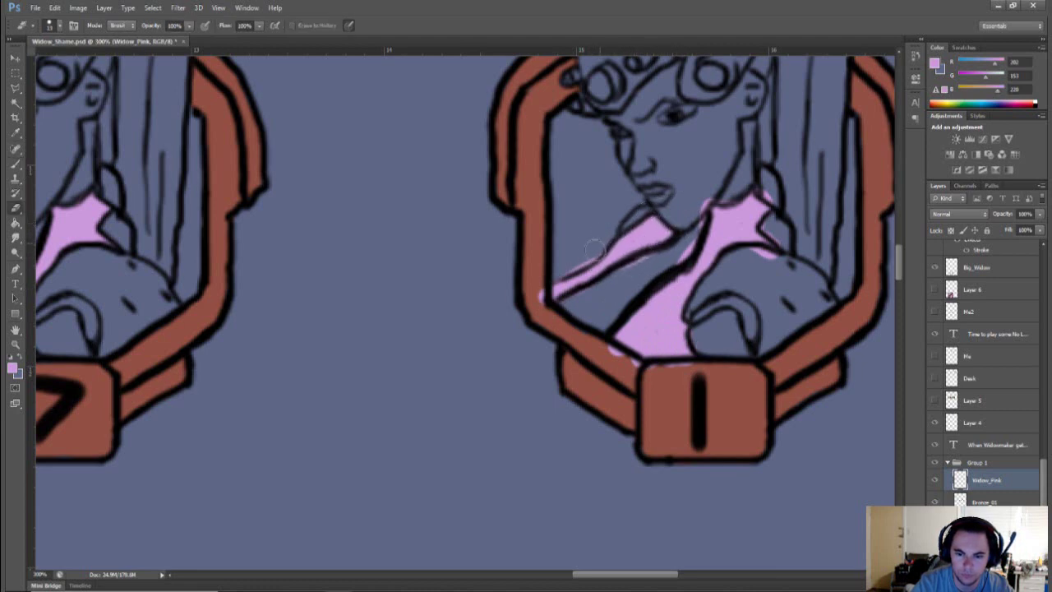
pyautogui.moveTo(554, 273); pyautogui.dragTo(537, 291)
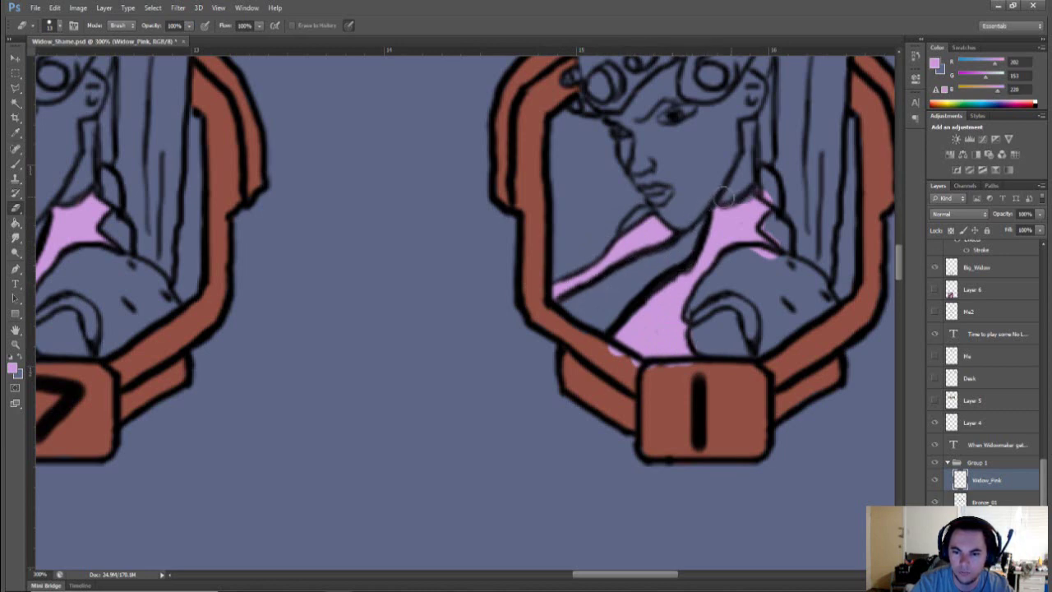
pyautogui.press('b')
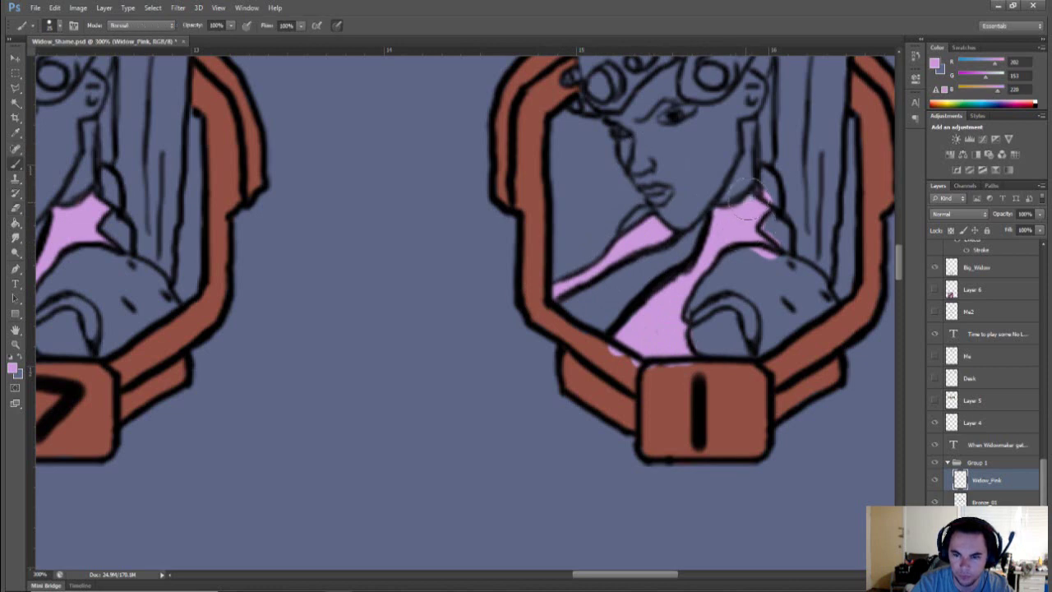
pyautogui.press('e')
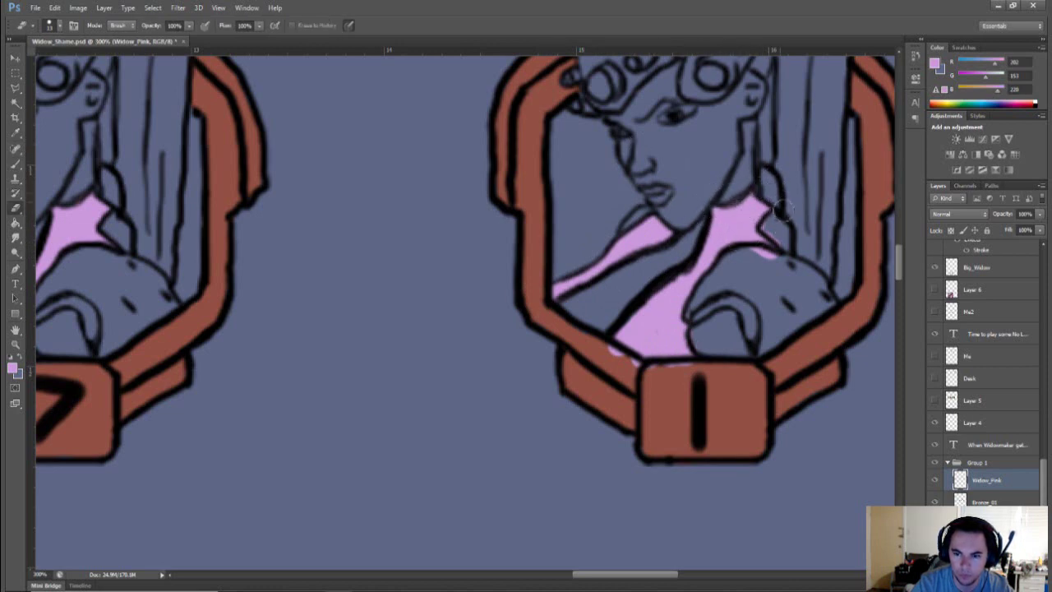
pyautogui.moveTo(774, 215)
pyautogui.mouseDown()
pyautogui.moveTo(790, 244)
pyautogui.moveTo(765, 259)
pyautogui.mouseUp()
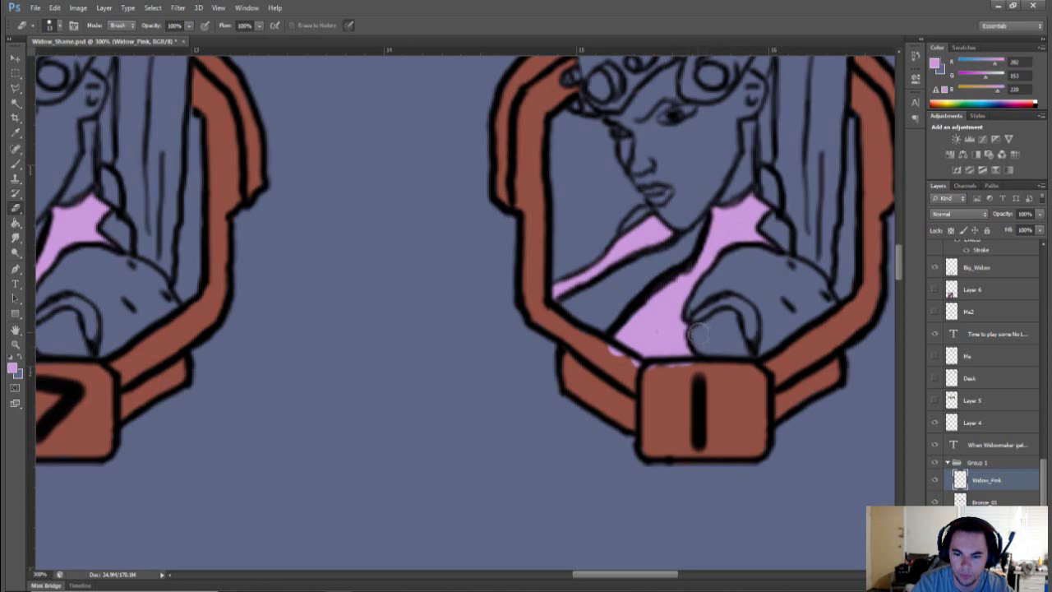
pyautogui.moveTo(690, 373)
pyautogui.mouseDown()
pyautogui.moveTo(702, 369)
pyautogui.moveTo(613, 367)
pyautogui.moveTo(606, 348)
pyautogui.moveTo(613, 354)
pyautogui.mouseUp()
# Step: Paint the suit's chest, collar and far shoulder strip pink in the portrait numbered 6
pyautogui.press('b')
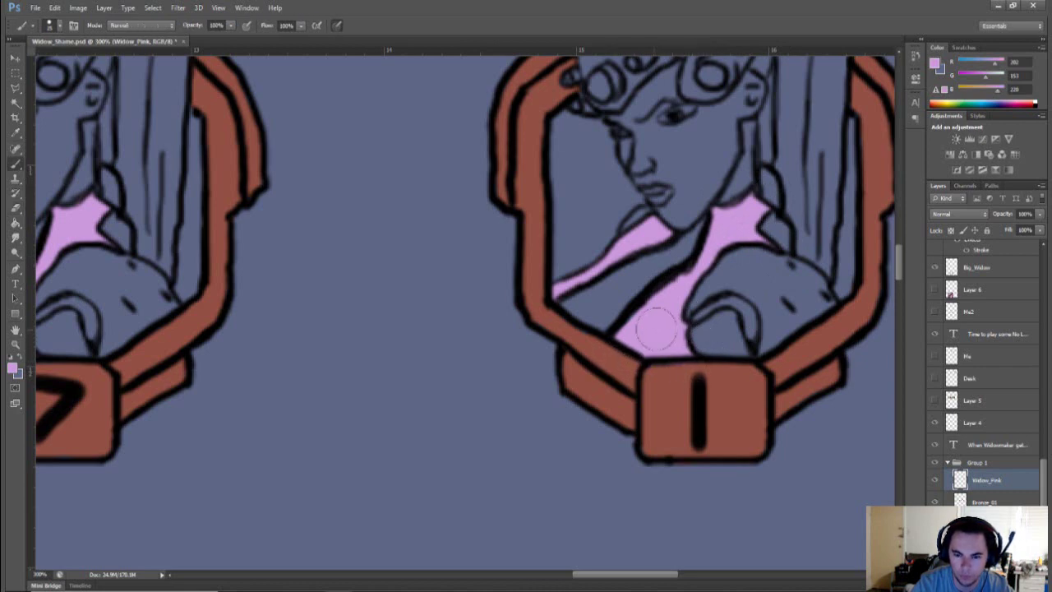
pyautogui.hscroll(10, 754, 343)
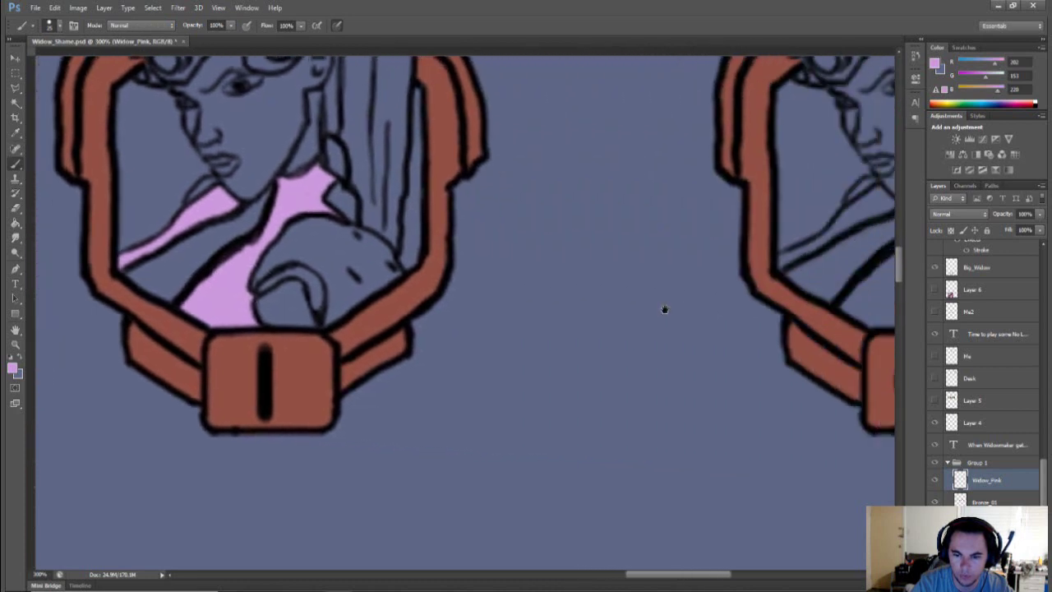
pyautogui.moveTo(476, 386)
pyautogui.mouseDown()
pyautogui.moveTo(544, 400)
pyautogui.moveTo(540, 371)
pyautogui.moveTo(514, 379)
pyautogui.moveTo(553, 316)
pyautogui.moveTo(553, 324)
pyautogui.moveTo(573, 304)
pyautogui.moveTo(587, 279)
pyautogui.moveTo(577, 269)
pyautogui.moveTo(612, 252)
pyautogui.moveTo(624, 272)
pyautogui.moveTo(620, 265)
pyautogui.moveTo(618, 292)
pyautogui.mouseUp()
pyautogui.moveTo(521, 281)
pyautogui.mouseDown()
pyautogui.moveTo(407, 345)
pyautogui.moveTo(427, 338)
pyautogui.mouseUp()
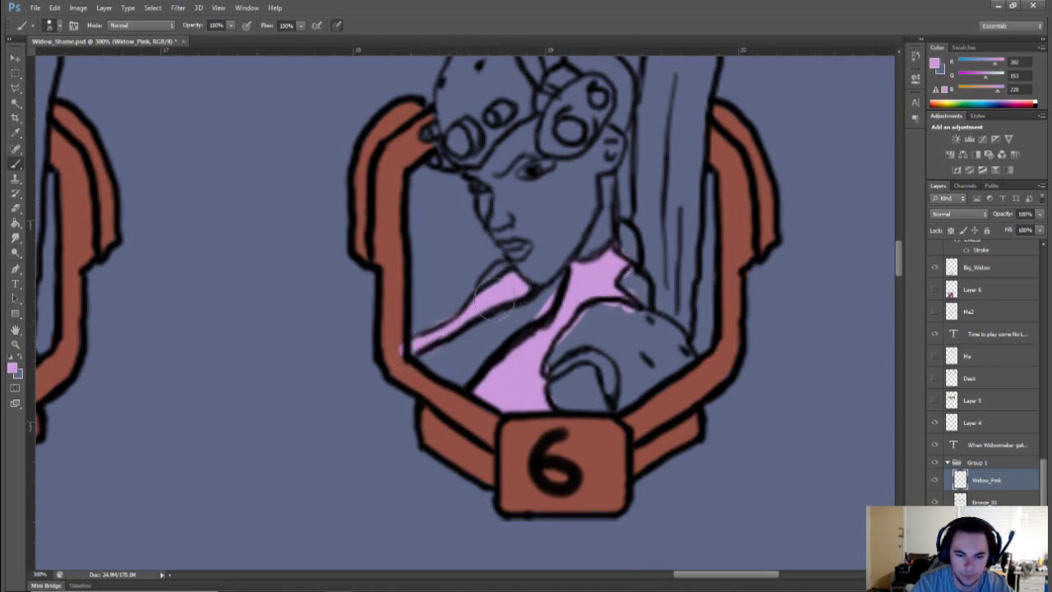
pyautogui.moveTo(493, 299)
pyautogui.mouseDown()
pyautogui.moveTo(517, 289)
pyautogui.moveTo(507, 281)
pyautogui.mouseUp()
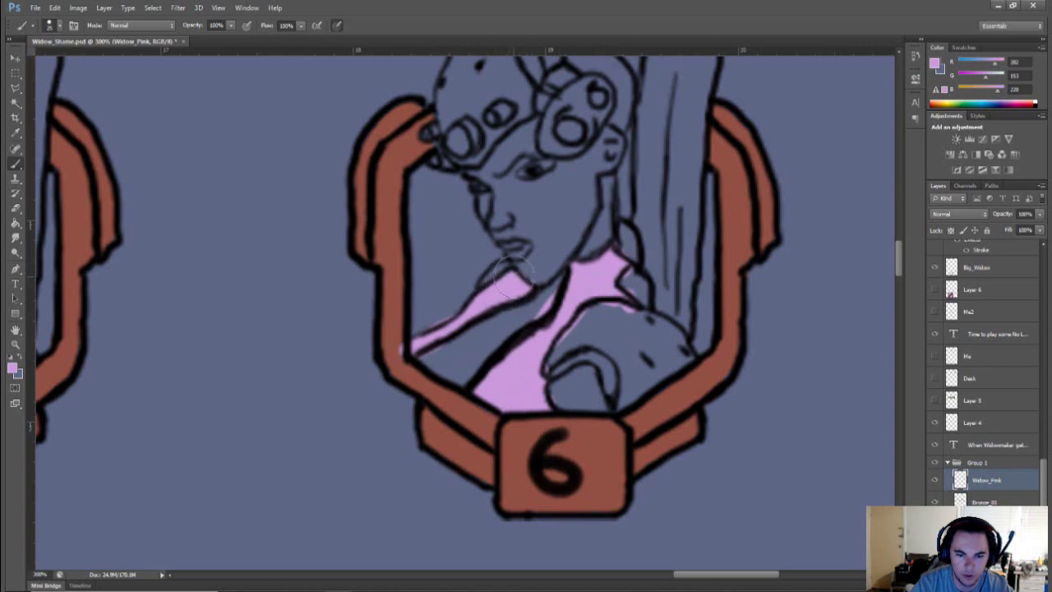
# Step: Erase the pink overspill along the shoulder strip, chest, collar and arm outlines in the 6 portrait
pyautogui.press('e')
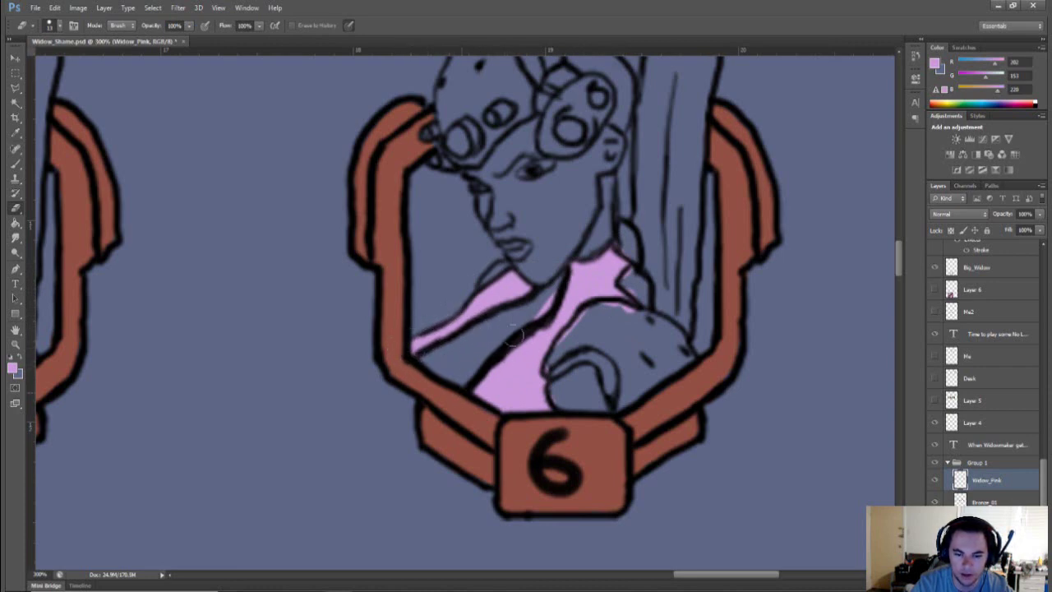
pyautogui.moveTo(514, 331)
pyautogui.mouseDown()
pyautogui.moveTo(540, 315)
pyautogui.moveTo(539, 297)
pyautogui.moveTo(546, 303)
pyautogui.mouseUp()
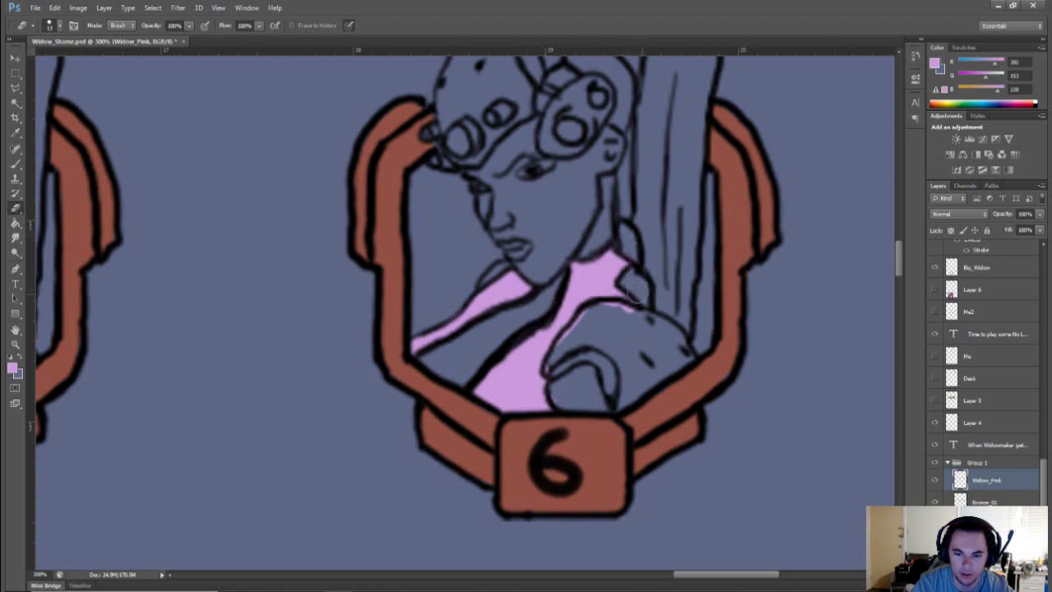
pyautogui.moveTo(613, 306)
pyautogui.mouseDown()
pyautogui.moveTo(585, 314)
pyautogui.moveTo(563, 345)
pyautogui.moveTo(552, 367)
pyautogui.moveTo(559, 400)
pyautogui.mouseUp()
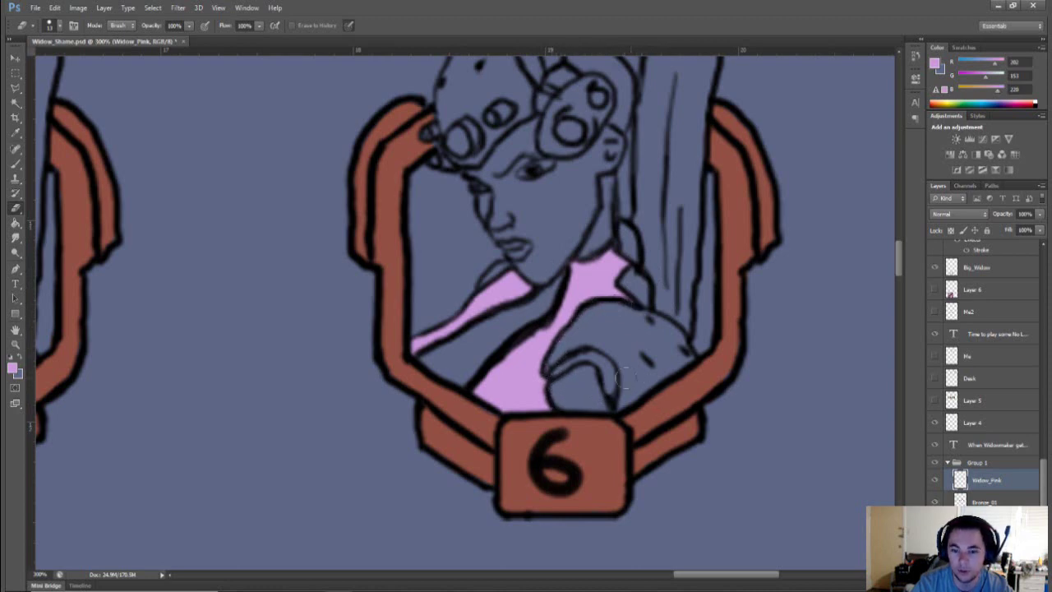
pyautogui.hotkey('ctrl', '-')
pyautogui.hotkey('ctrl', '-')
pyautogui.hotkey('ctrl', '-')
pyautogui.hotkey('ctrl', '-')
pyautogui.hotkey('ctrl', '-')
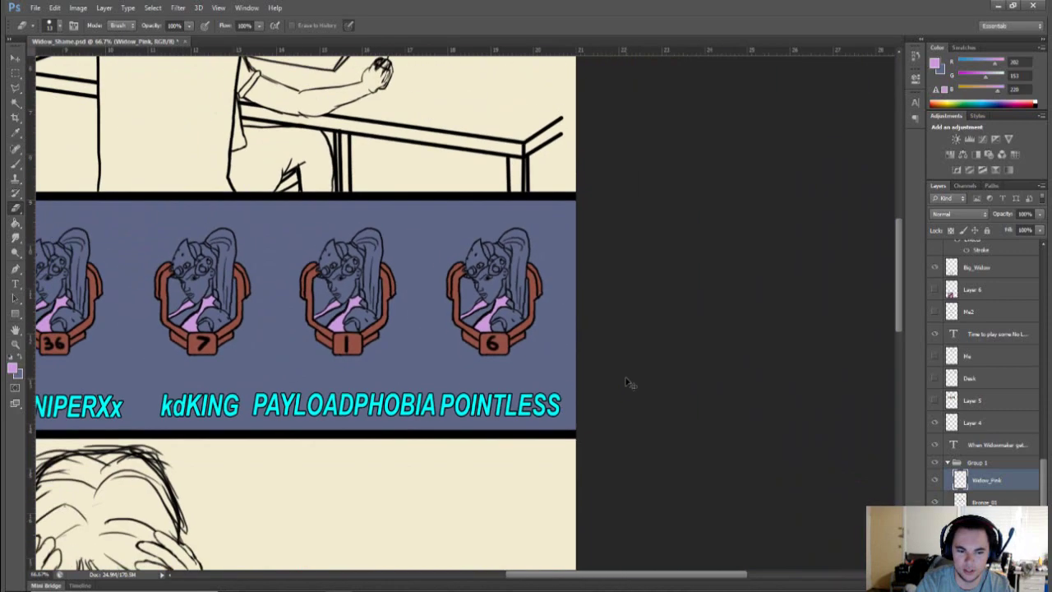